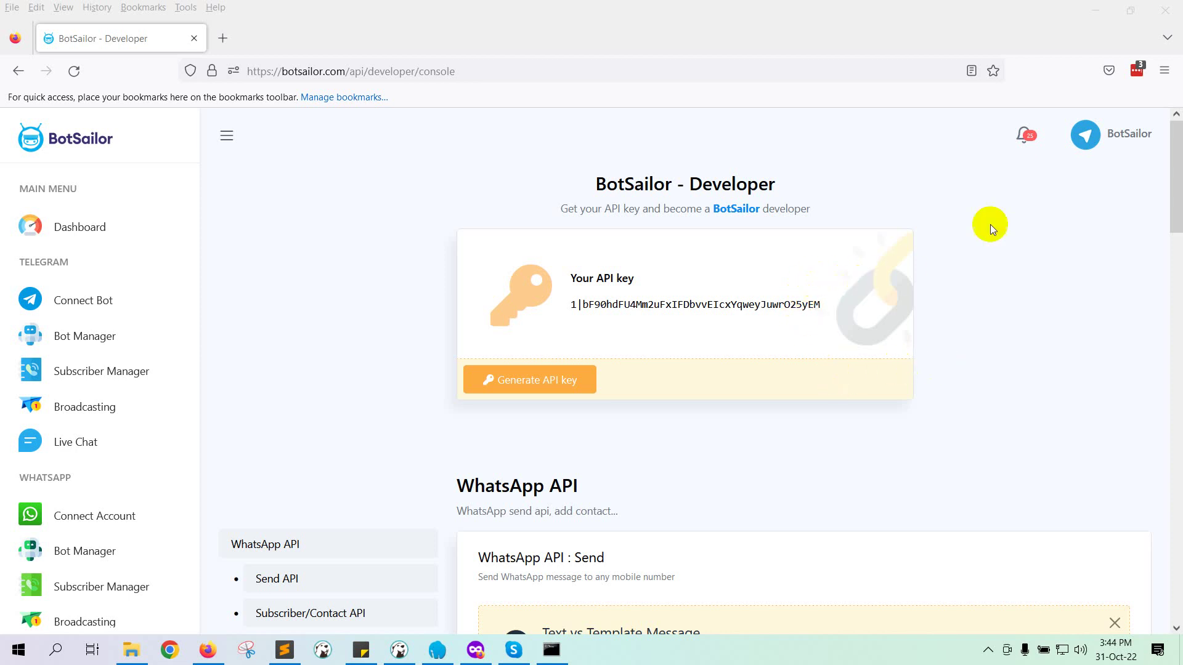
# Open the API developer console from the account menu and select the API key.
pyautogui.click(1127, 135)
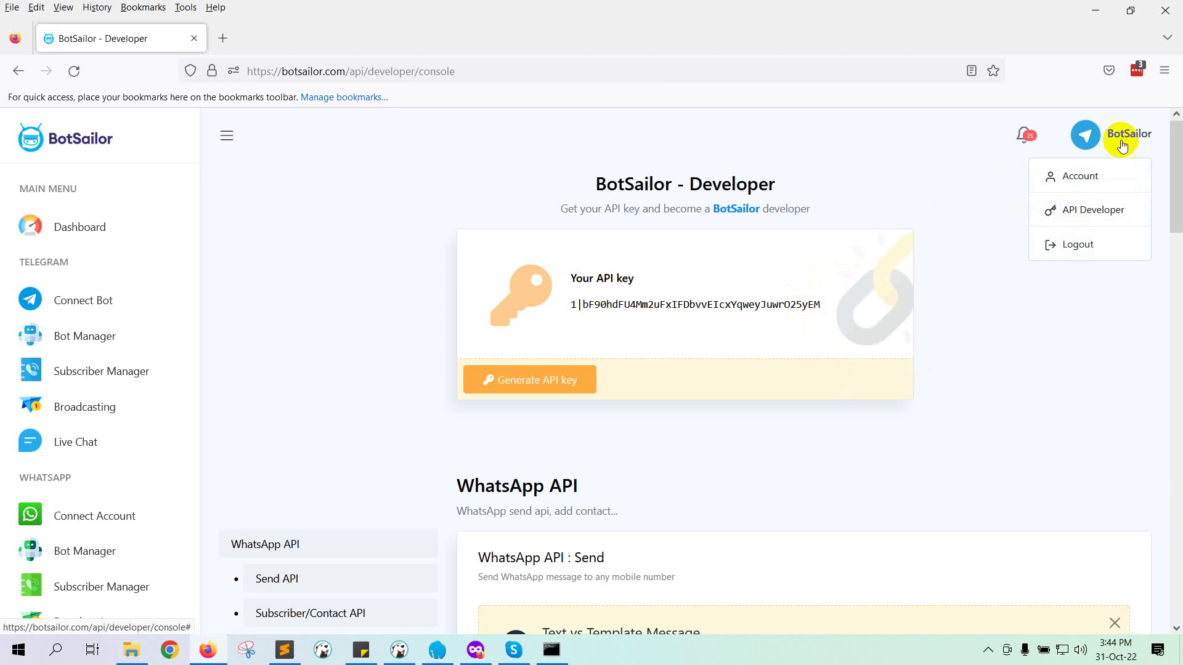
pyautogui.click(1100, 212)
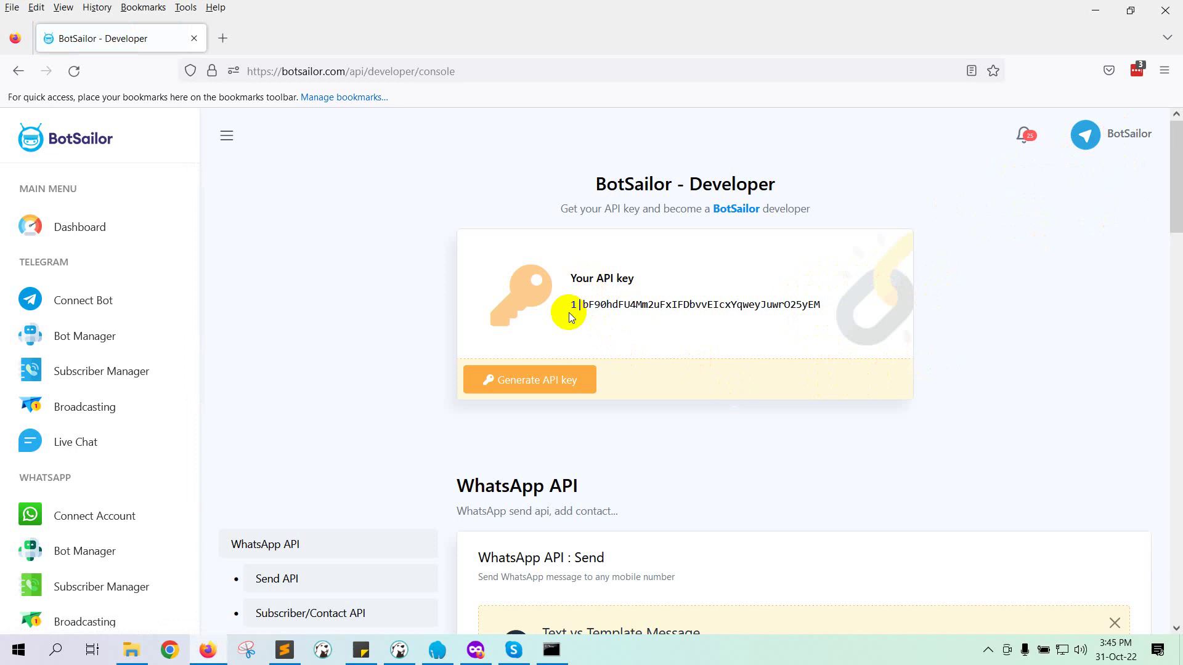
pyautogui.moveTo(570, 305); pyautogui.dragTo(827, 323)
pyautogui.click(965, 354)
pyautogui.scroll(-3, 965, 354)
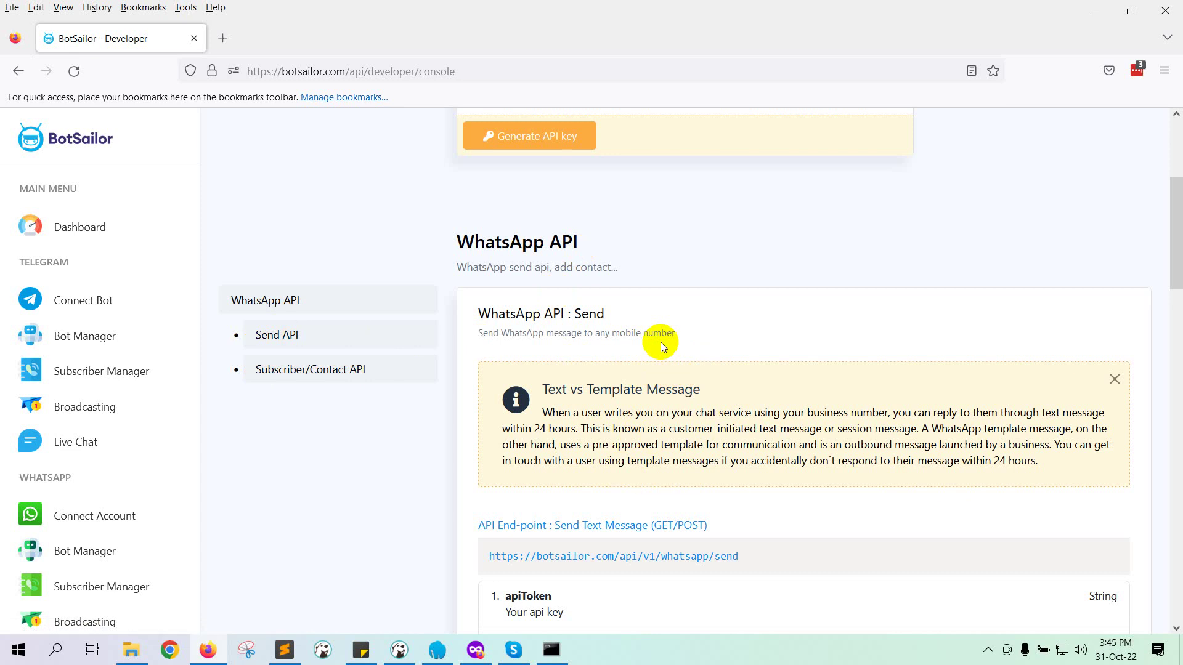
pyautogui.scroll(-2, 707, 354)
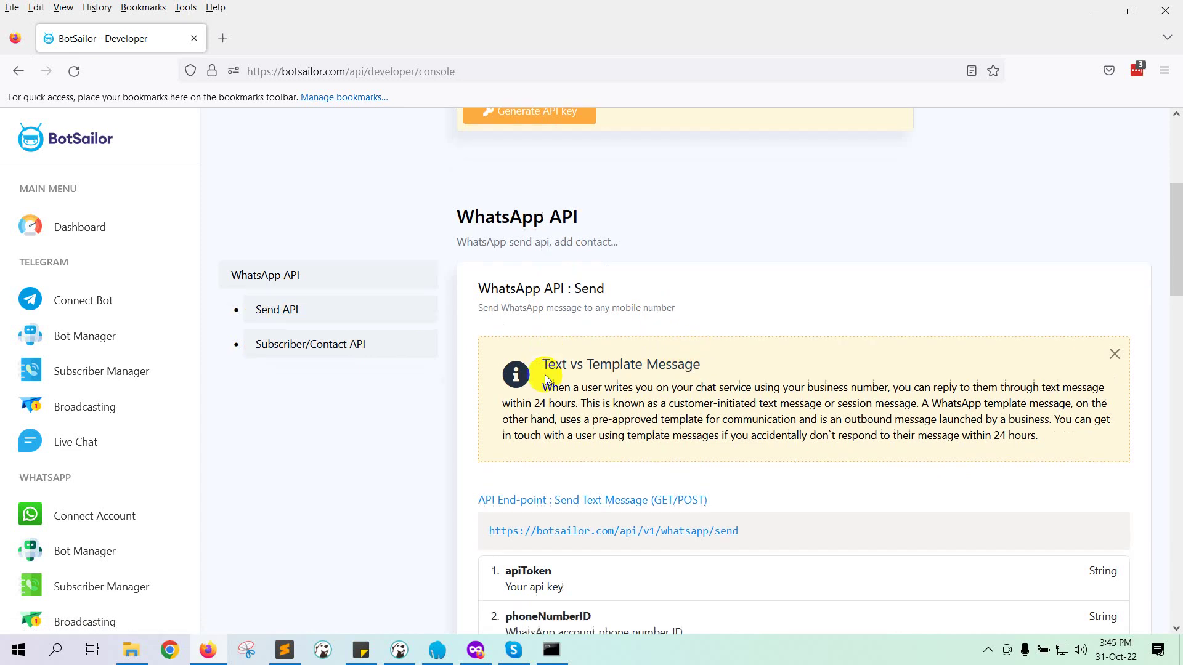
pyautogui.scroll(-3, 544, 375)
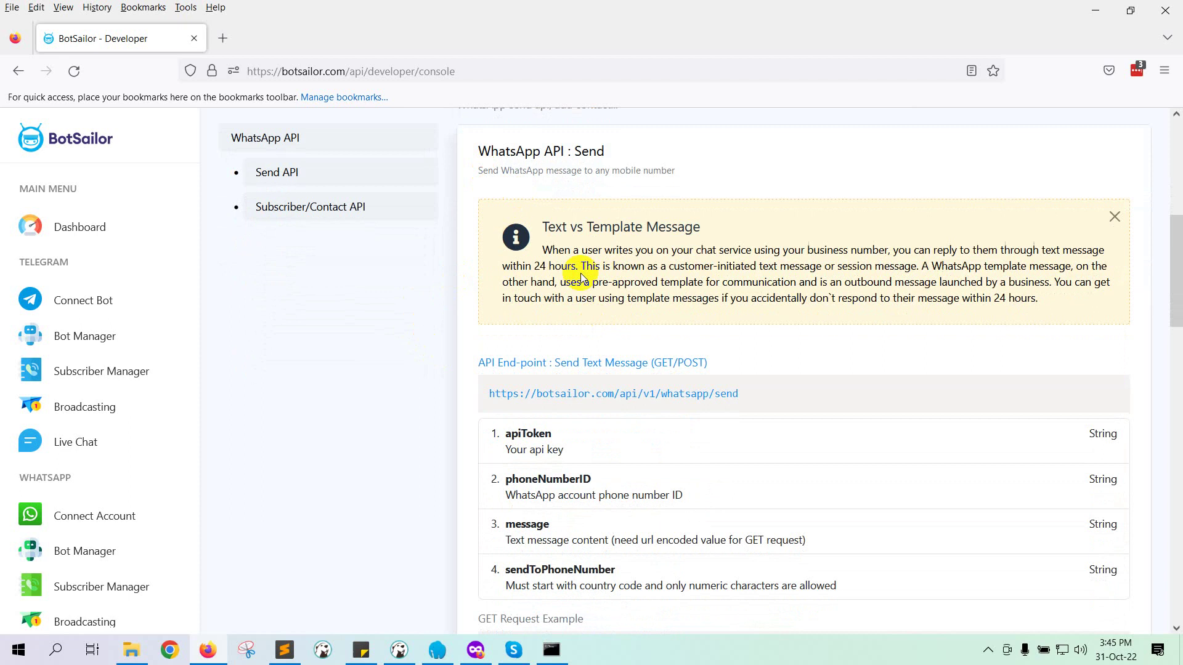
pyautogui.scroll(1, 564, 268)
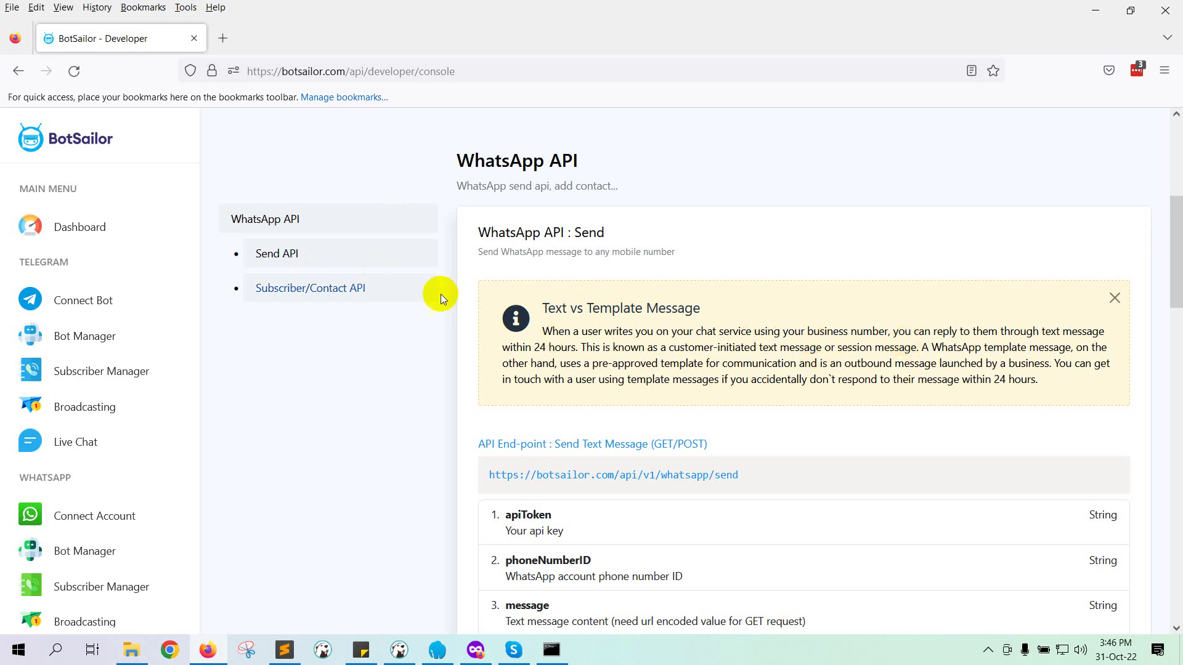
# Highlight the Send Template Message headings and send API parameters in the docs.
pyautogui.moveTo(590, 308); pyautogui.dragTo(712, 309)
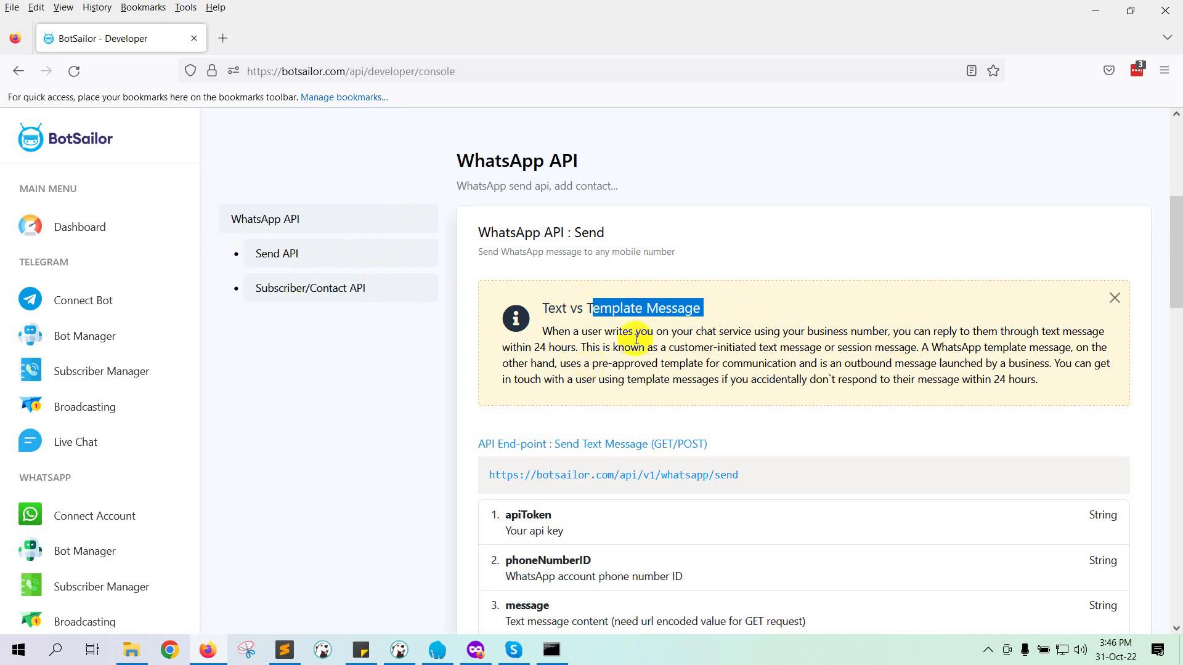
pyautogui.scroll(-1, 670, 298)
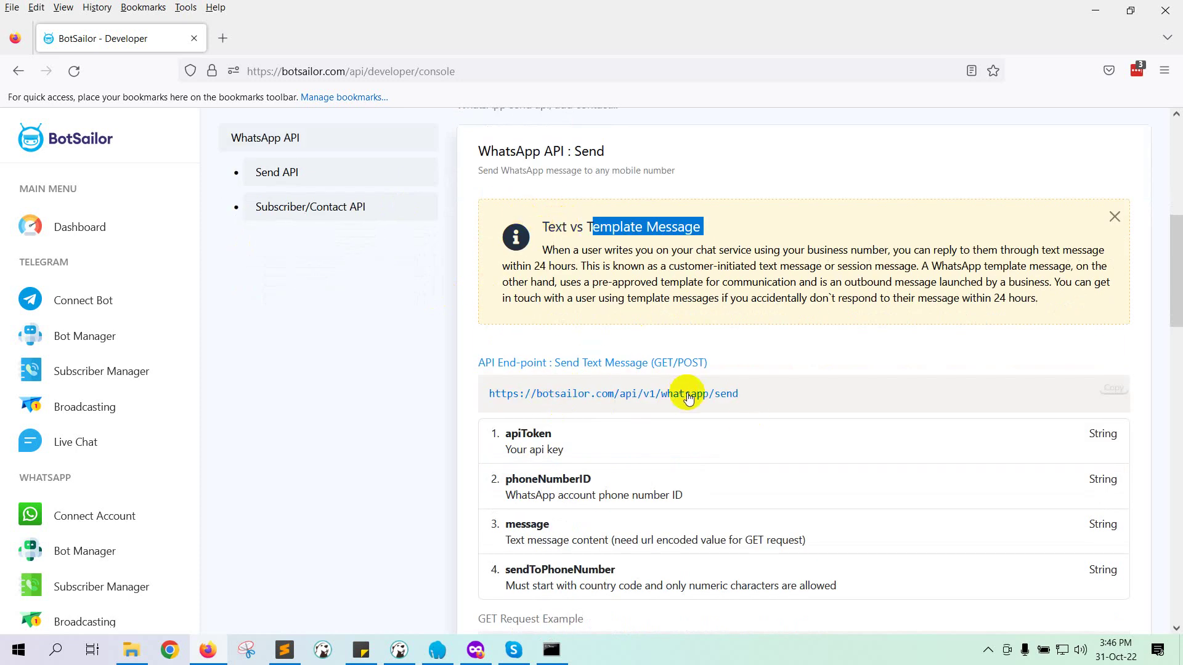
pyautogui.scroll(-2, 609, 361)
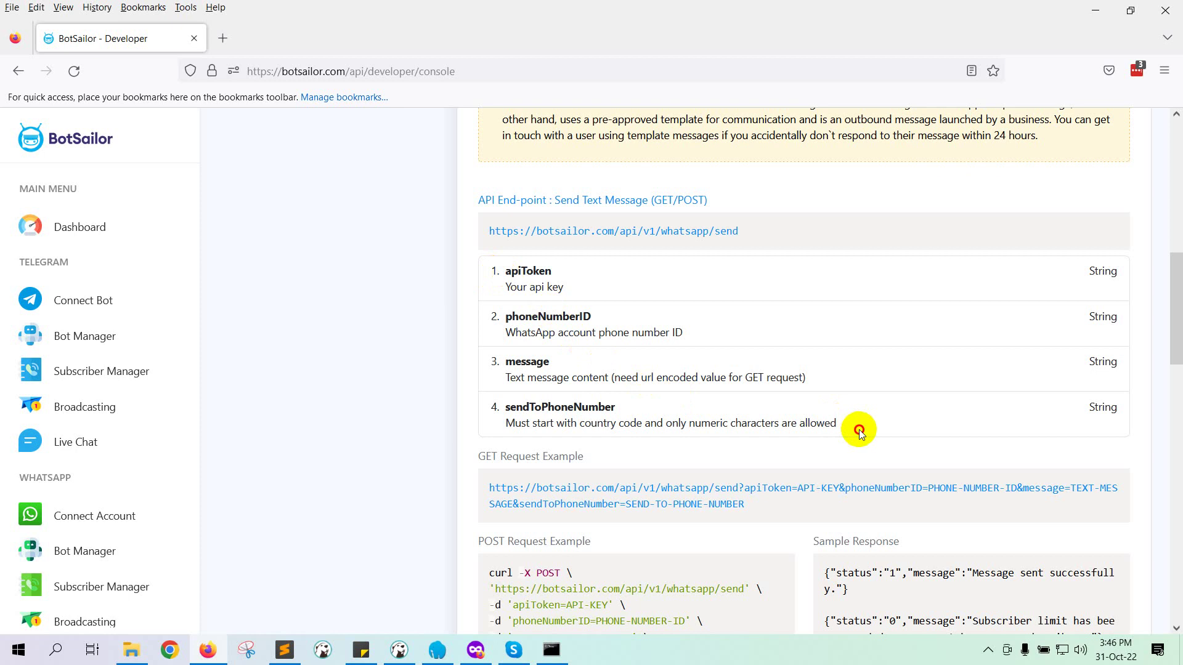
pyautogui.moveTo(857, 425); pyautogui.dragTo(494, 274)
pyautogui.click(801, 194)
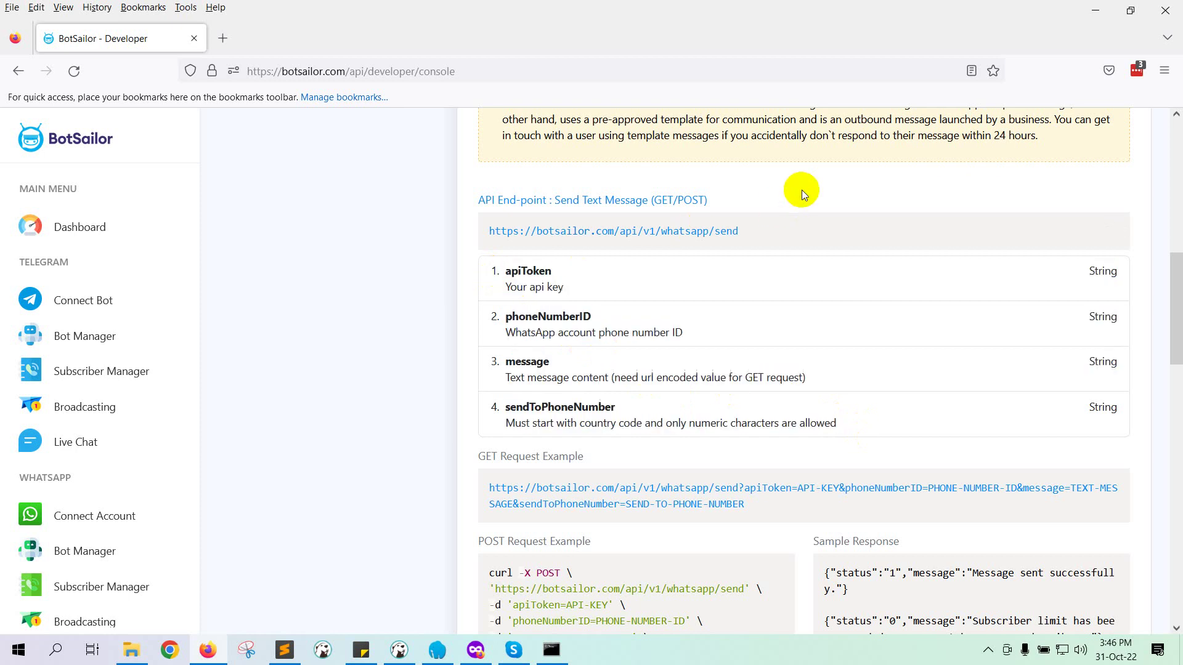
pyautogui.scroll(-1, 713, 370)
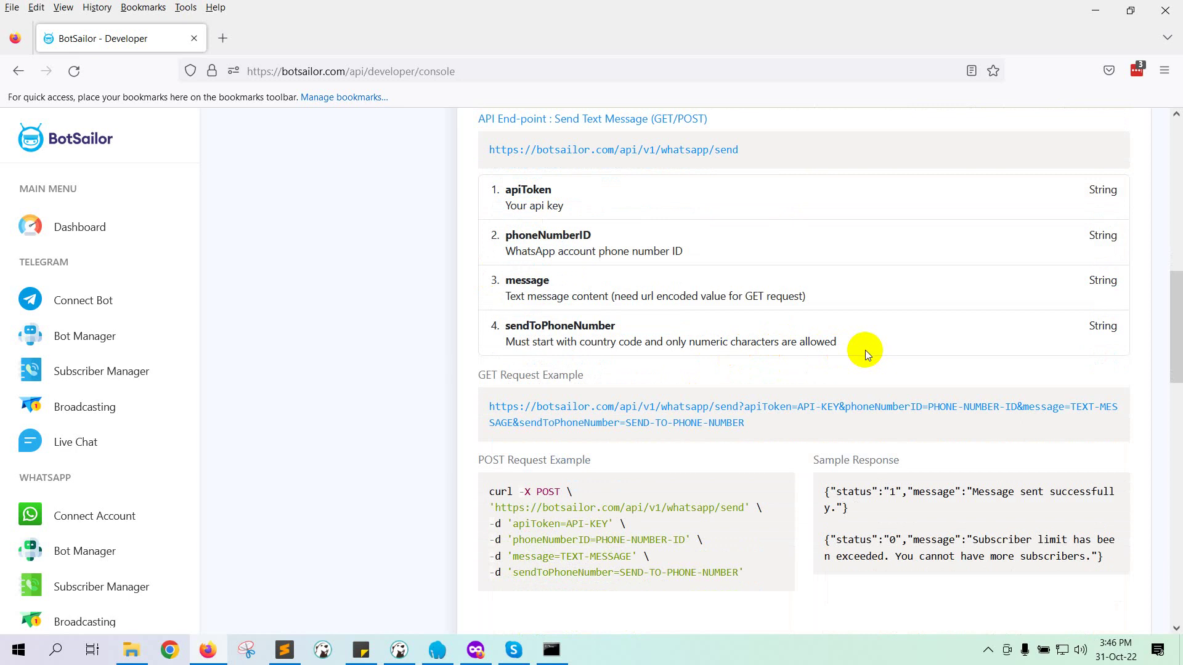
pyautogui.scroll(-3, 831, 366)
pyautogui.scroll(-1, 733, 388)
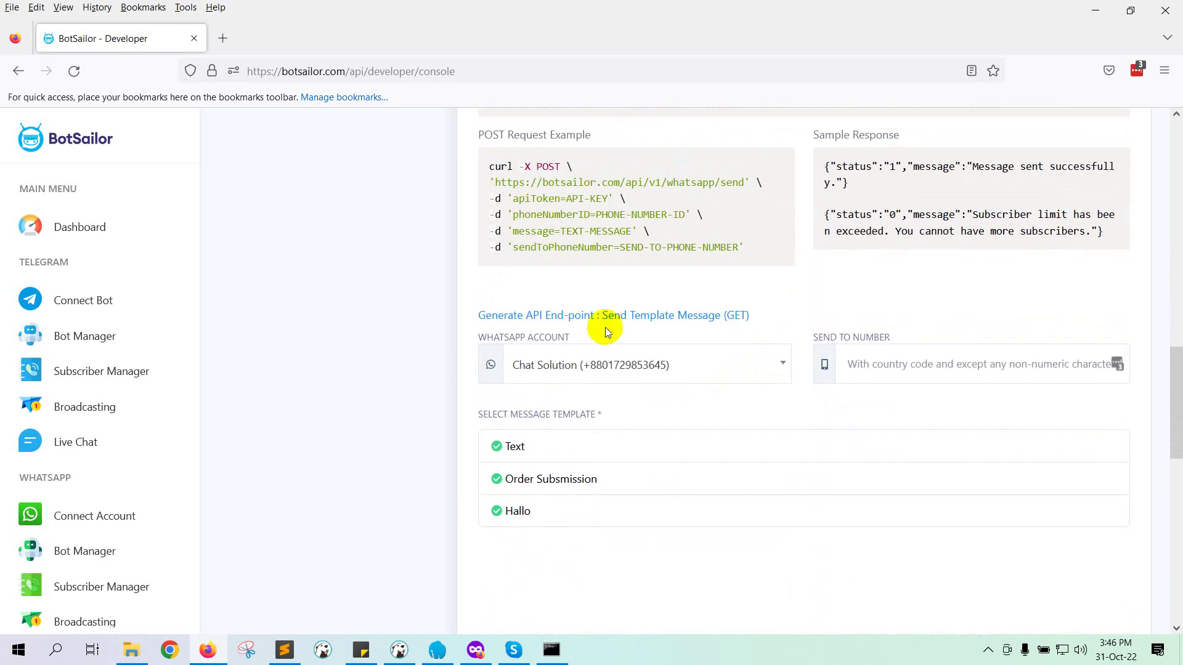
pyautogui.moveTo(598, 316); pyautogui.dragTo(758, 322)
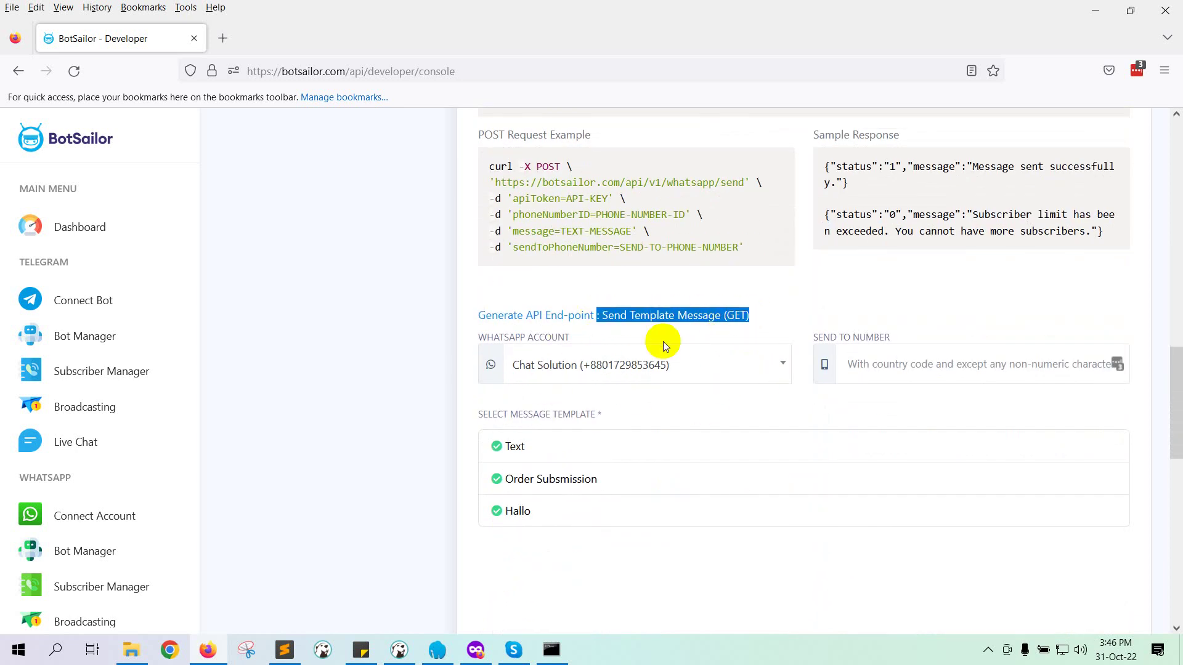
pyautogui.click(764, 321)
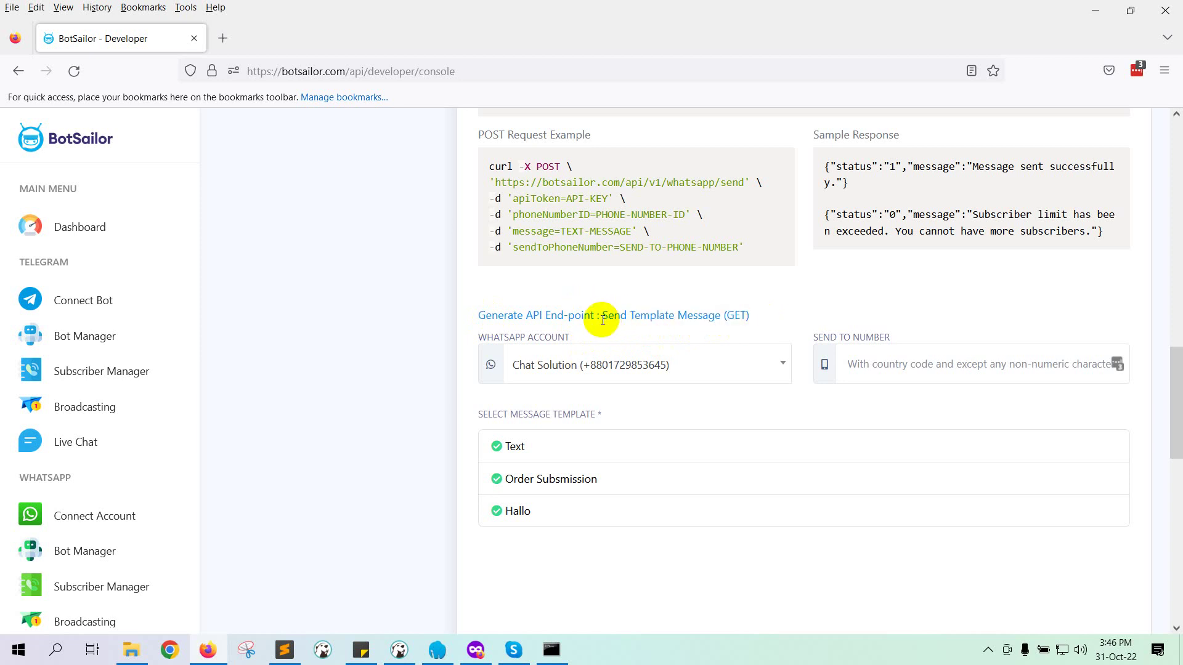
pyautogui.moveTo(600, 315); pyautogui.dragTo(760, 317)
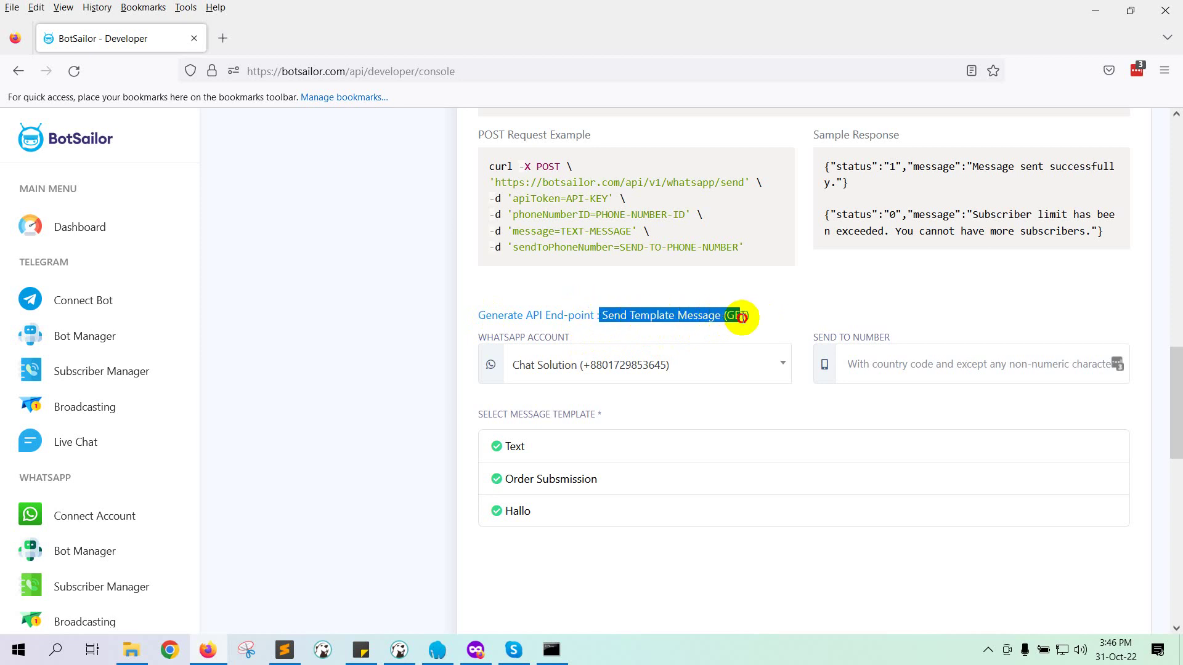
pyautogui.click(760, 318)
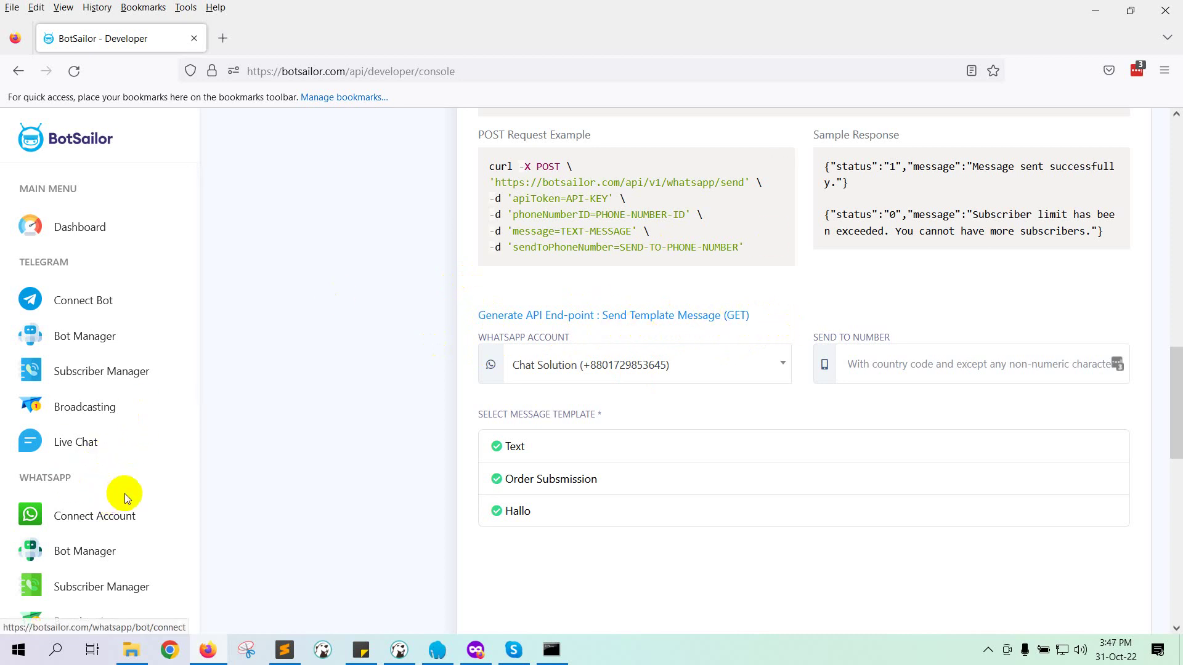
pyautogui.scroll(-1, 98, 359)
pyautogui.scroll(-2, 98, 359)
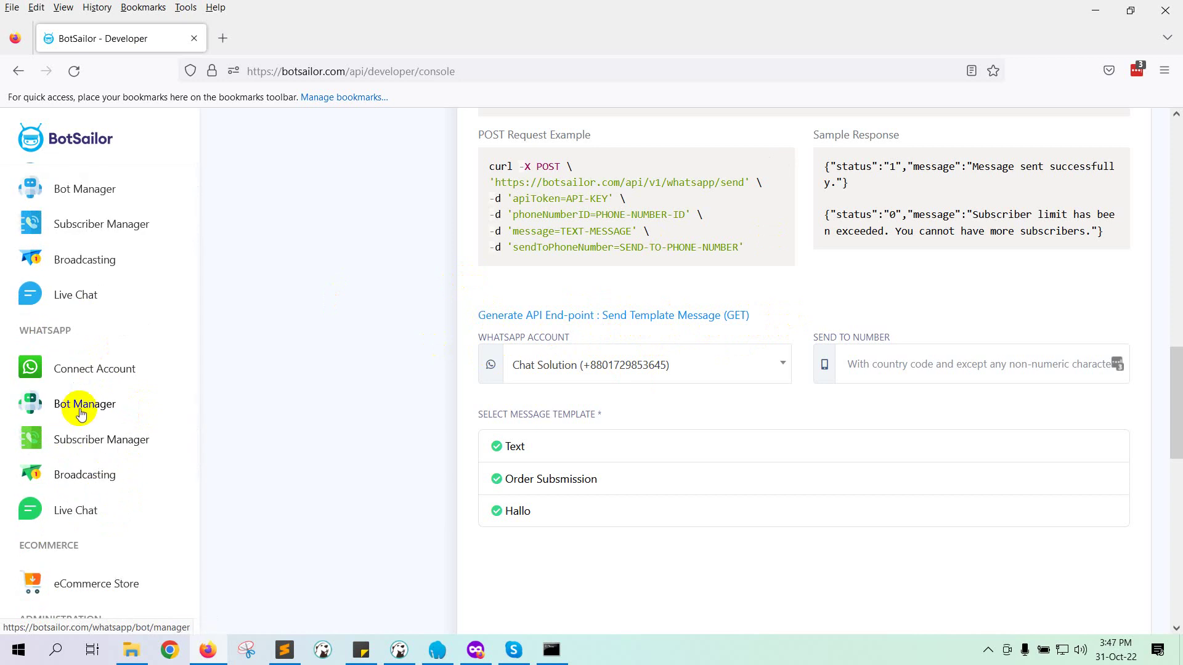
# Create a template variable named OTP in the WhatsApp bot's message template settings.
pyautogui.click(82, 412)
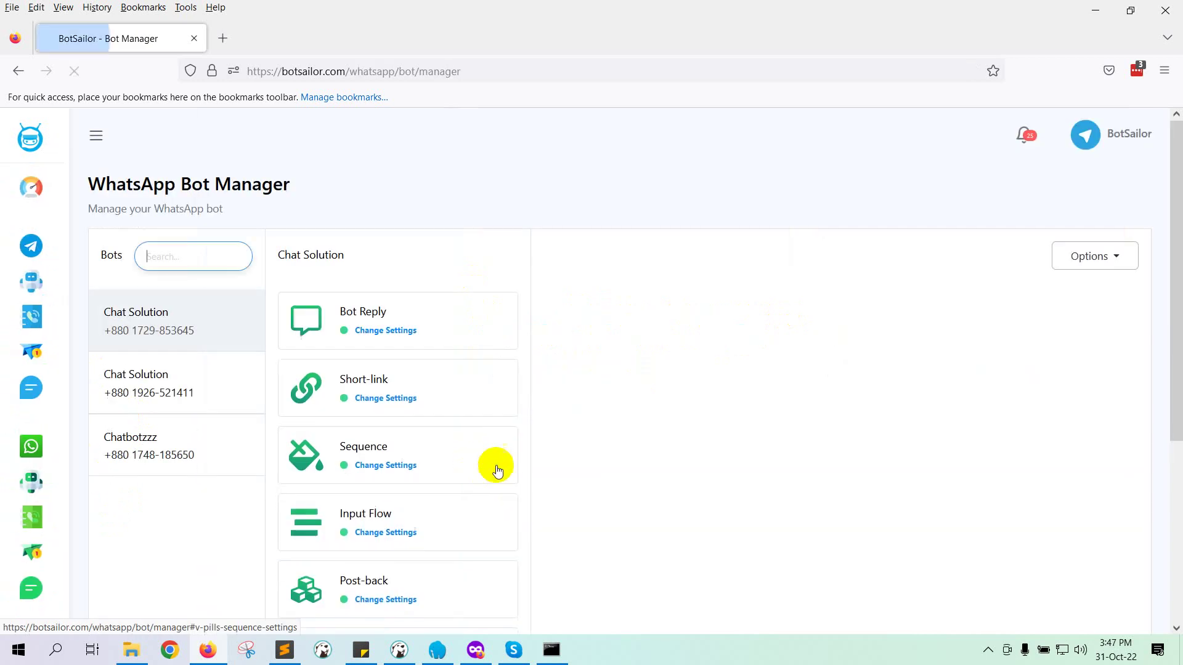
pyautogui.scroll(-3, 389, 408)
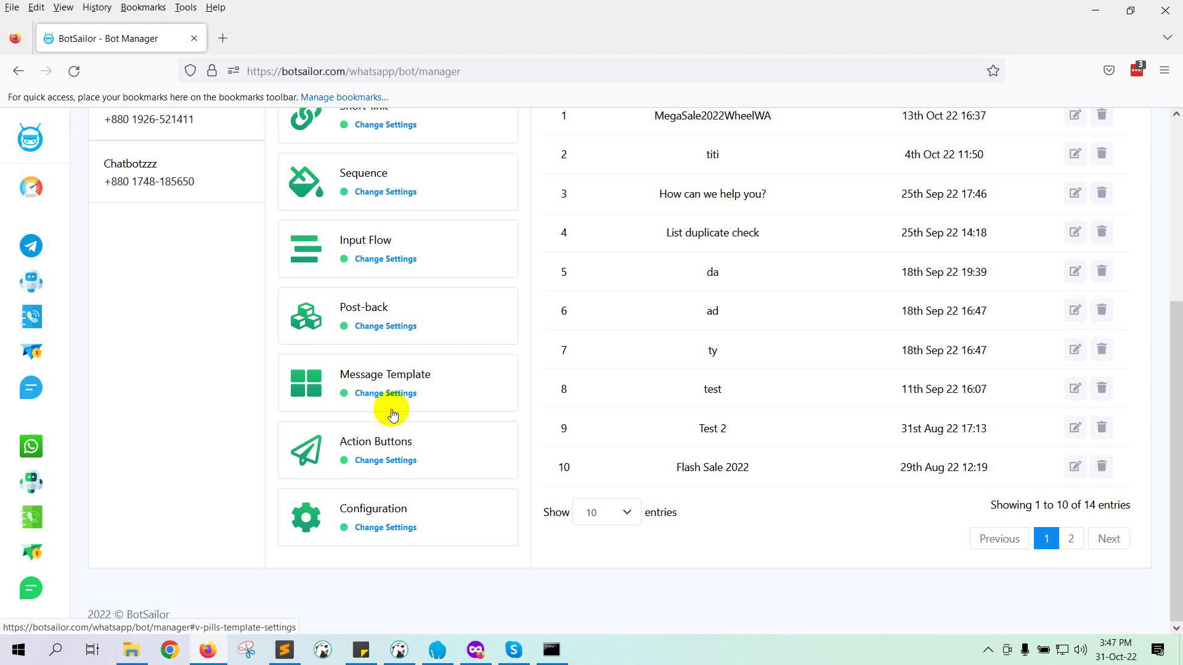
pyautogui.click(393, 395)
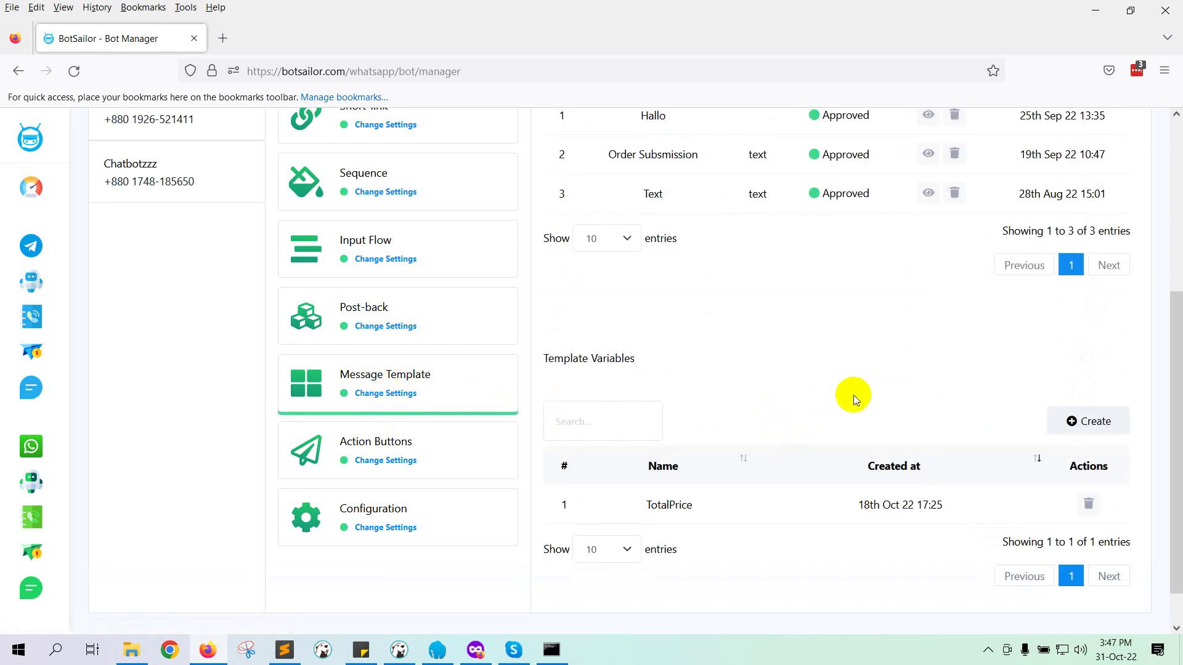
pyautogui.scroll(-1, 853, 395)
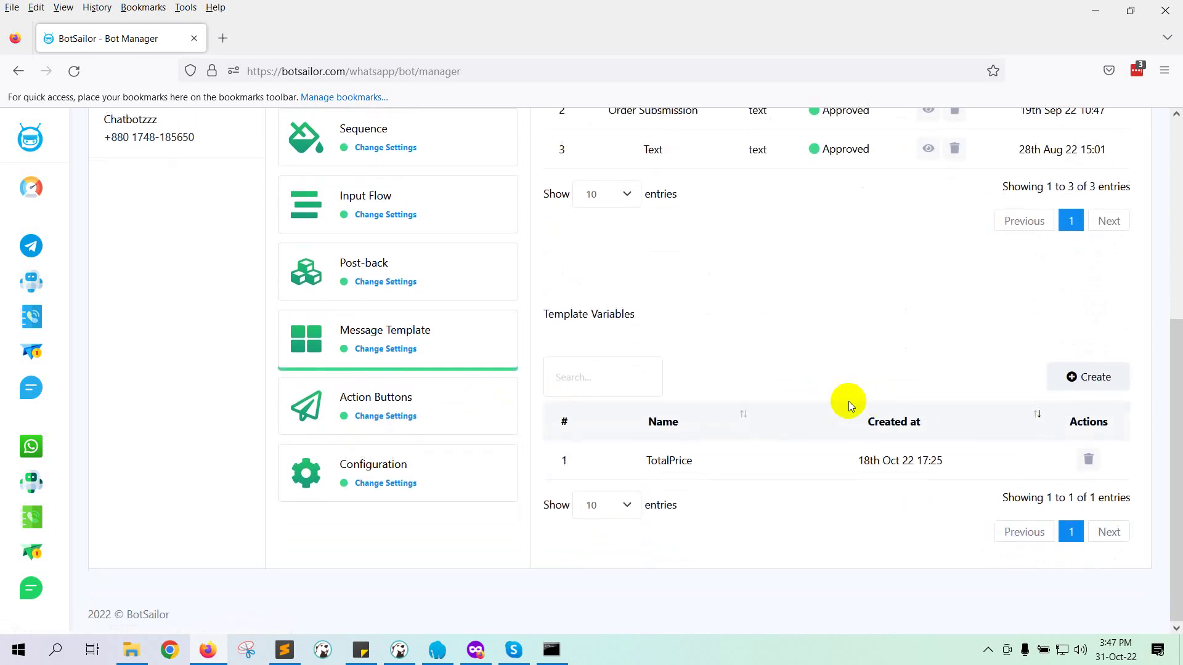
pyautogui.click(1088, 376)
pyautogui.click(581, 236)
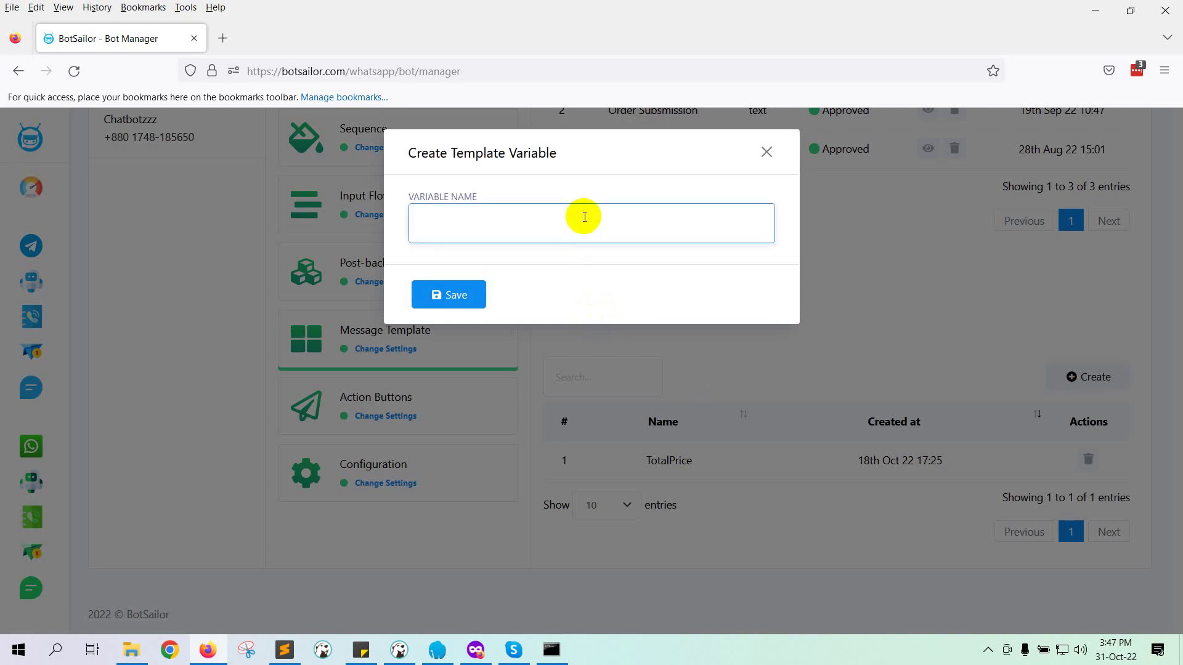
pyautogui.write('OTP')
pyautogui.click(458, 295)
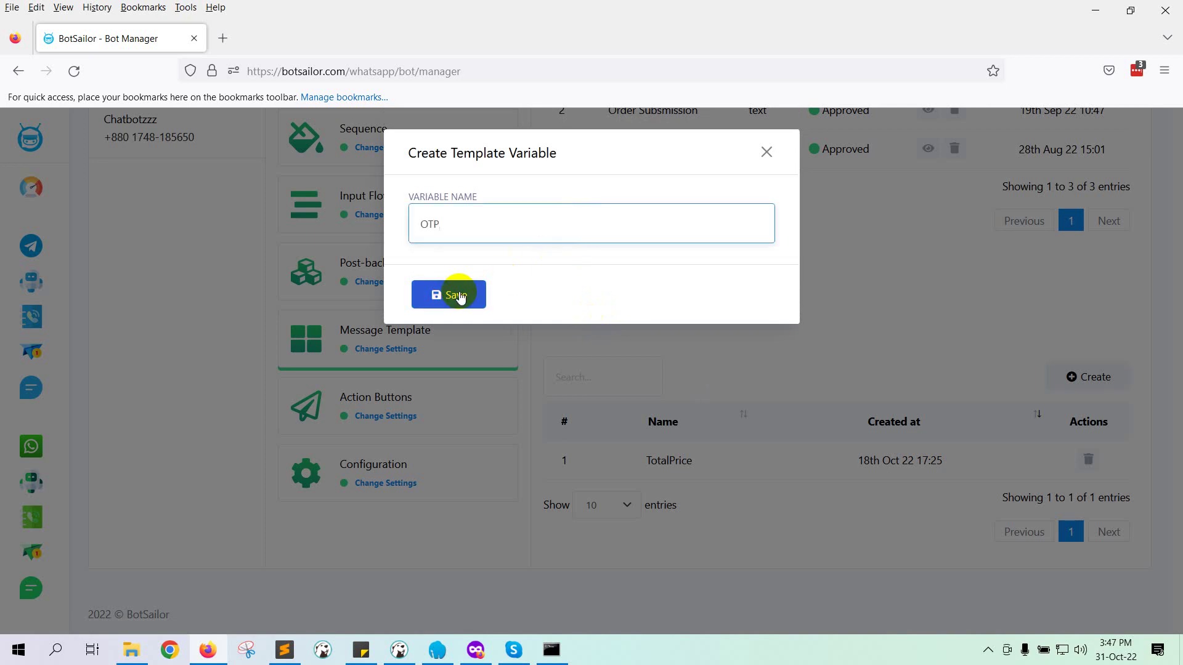
pyautogui.click(766, 152)
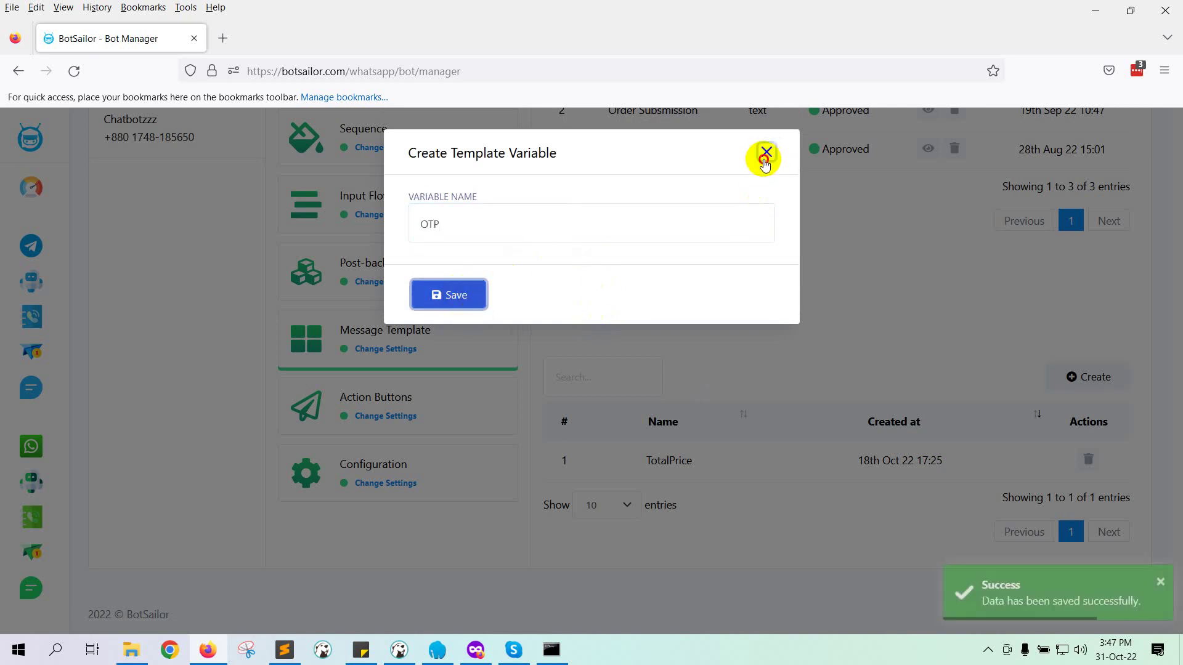
pyautogui.scroll(3, 443, 347)
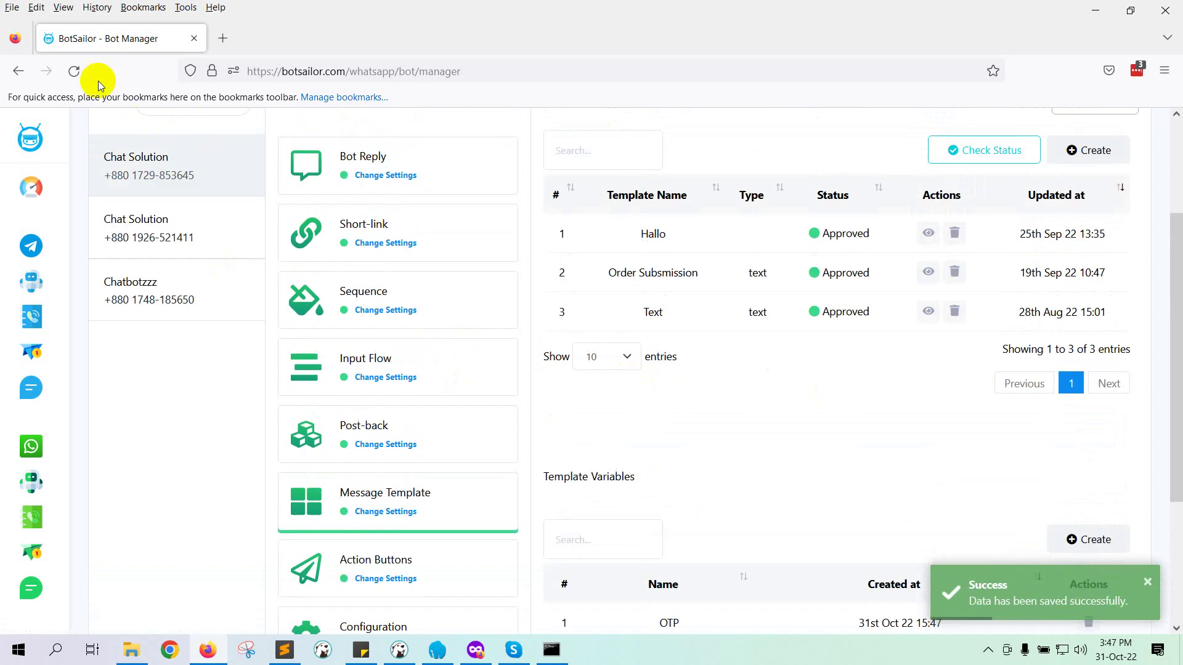
# Start a New OTP template in the OTP category with the OTP variable inserted in its message.
pyautogui.click(148, 165)
pyautogui.scroll(-2, 722, 474)
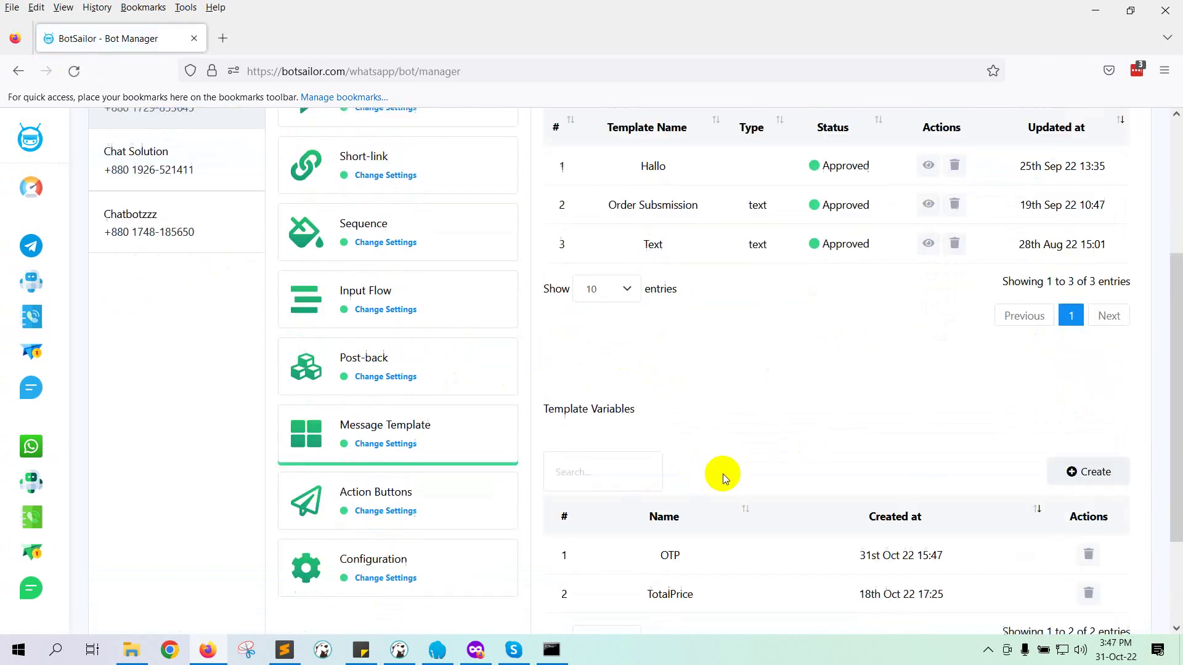
pyautogui.scroll(-1, 984, 504)
pyautogui.scroll(4, 1061, 473)
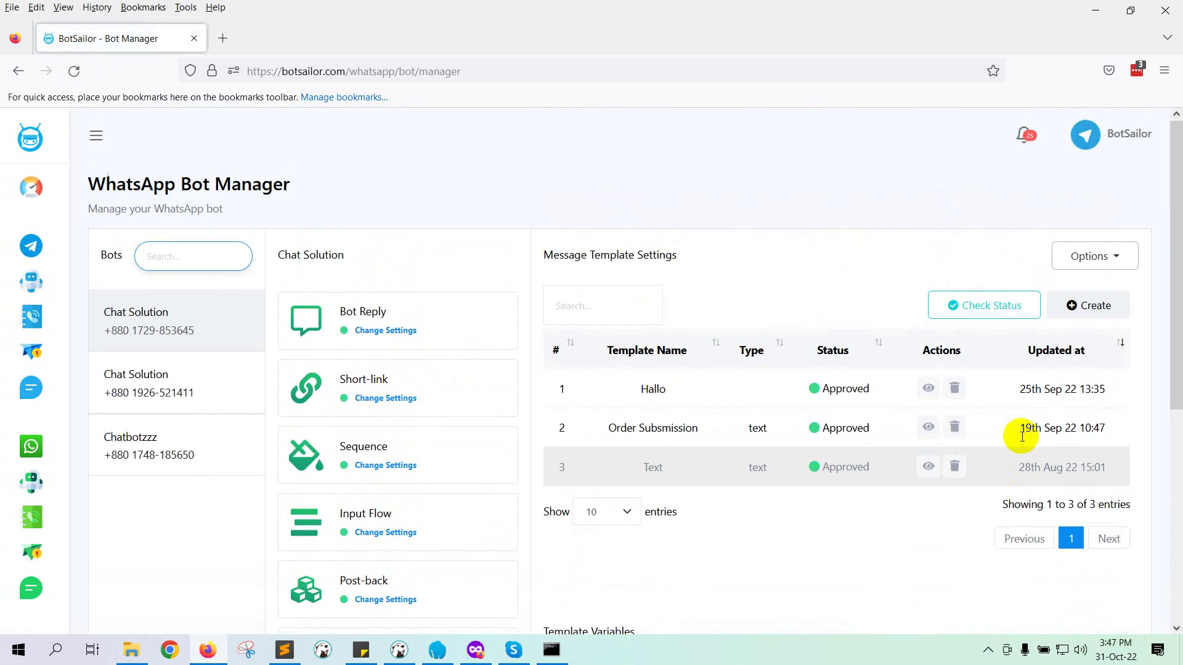
pyautogui.click(1086, 306)
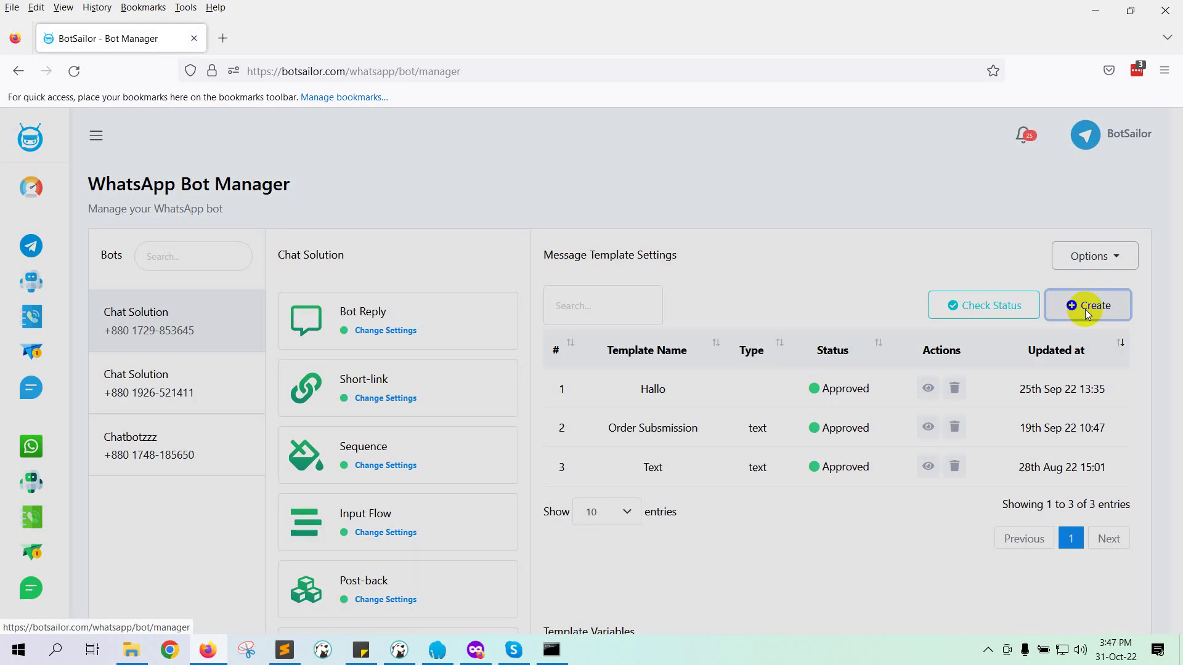
pyautogui.click(425, 221)
pyautogui.write('New ')
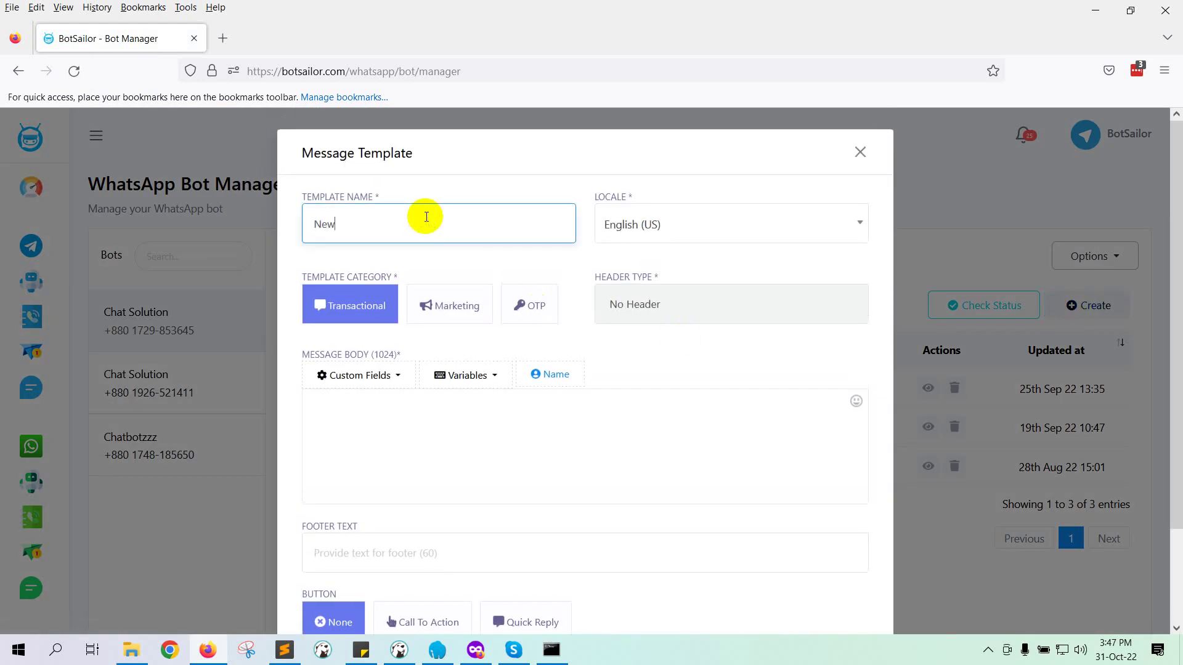
pyautogui.write('OTP')
pyautogui.click(534, 302)
pyautogui.scroll(-1, 499, 450)
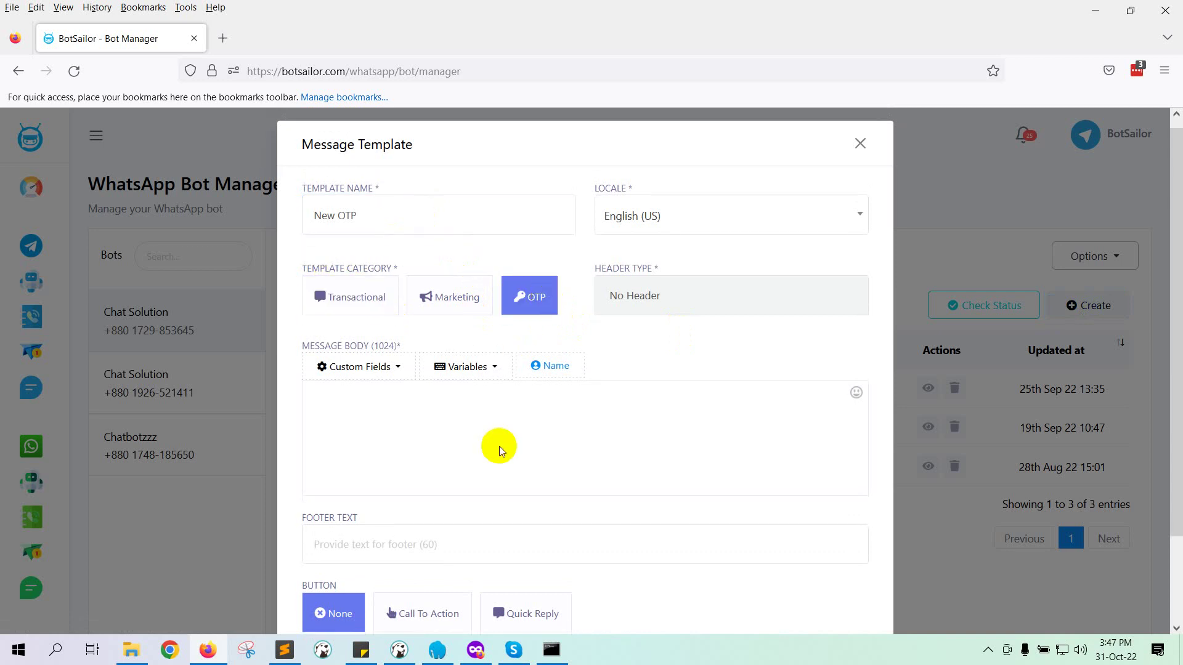
pyautogui.click(452, 366)
pyautogui.write('Hi,')
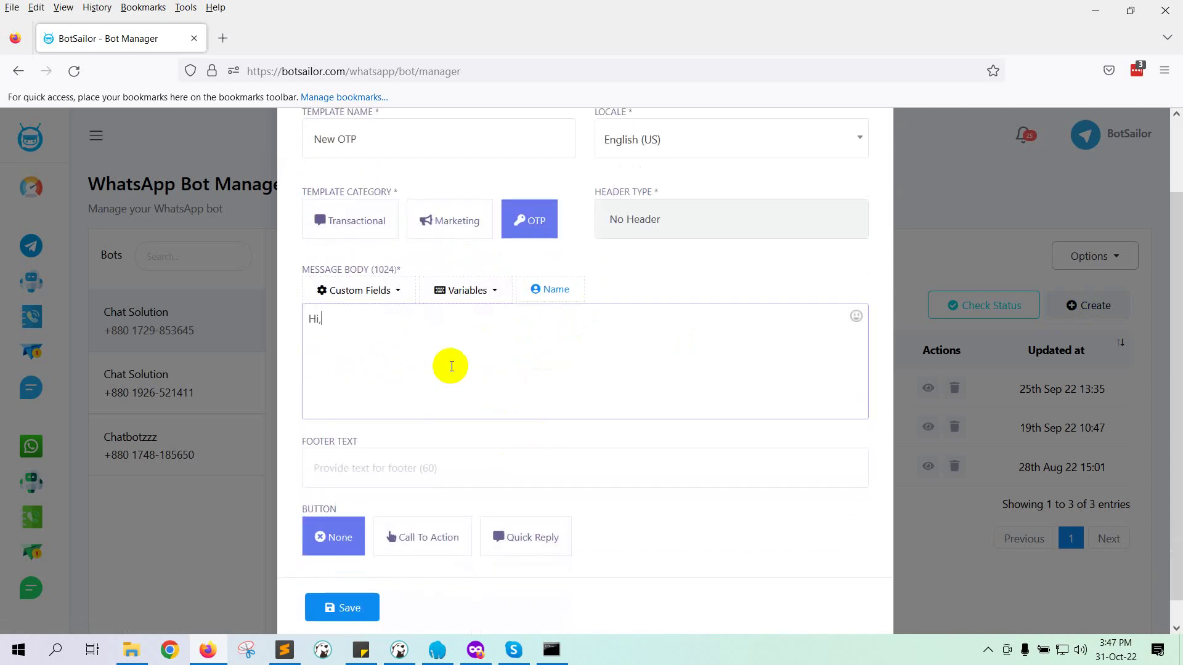
pyautogui.write(' This is y')
pyautogui.write('our new OT')
pyautogui.write('P')
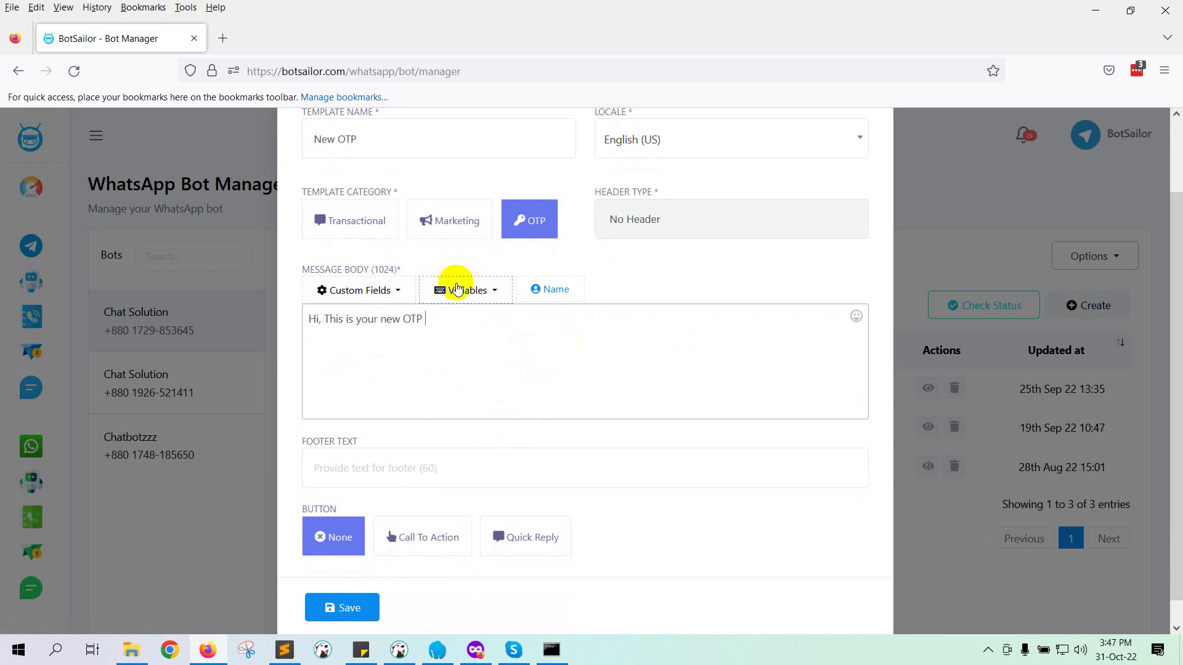
pyautogui.click(466, 289)
pyautogui.click(451, 324)
pyautogui.click(399, 334)
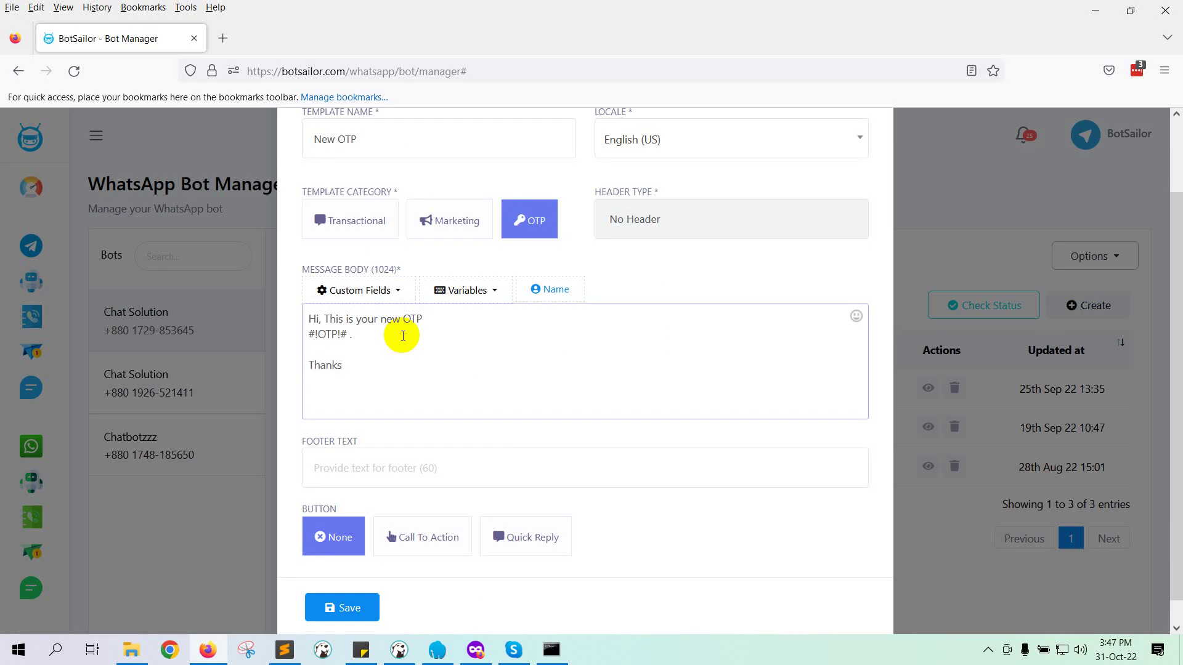
pyautogui.scroll(-1, 582, 351)
pyautogui.scroll(3, 504, 450)
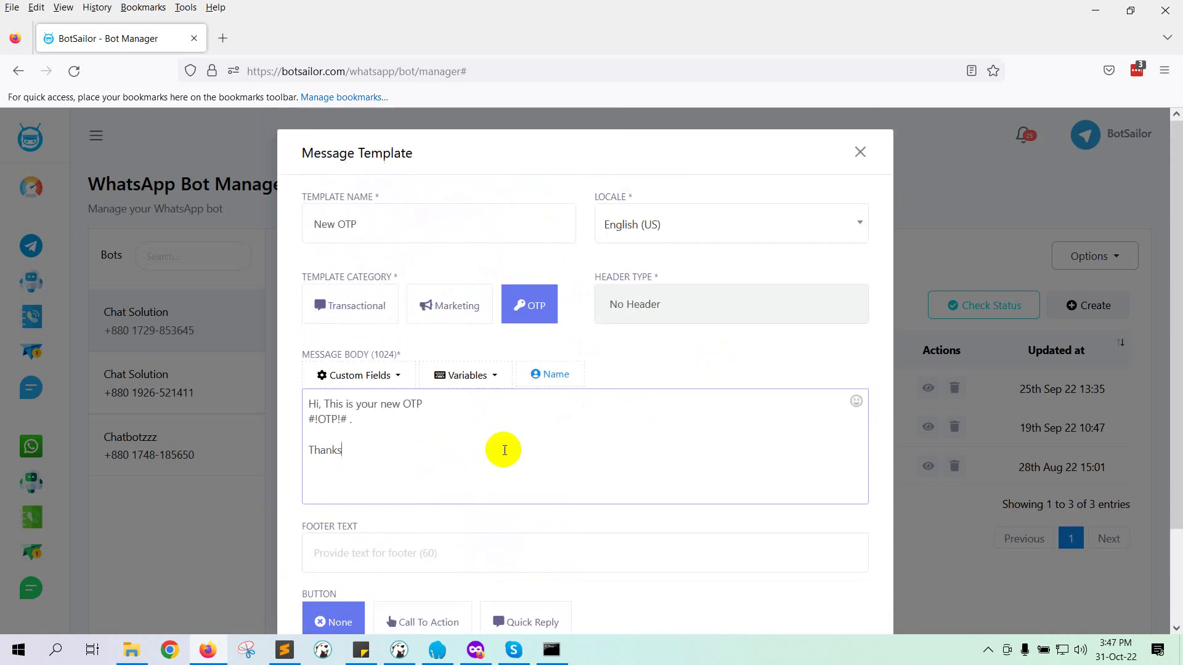
pyautogui.scroll(-3, 570, 454)
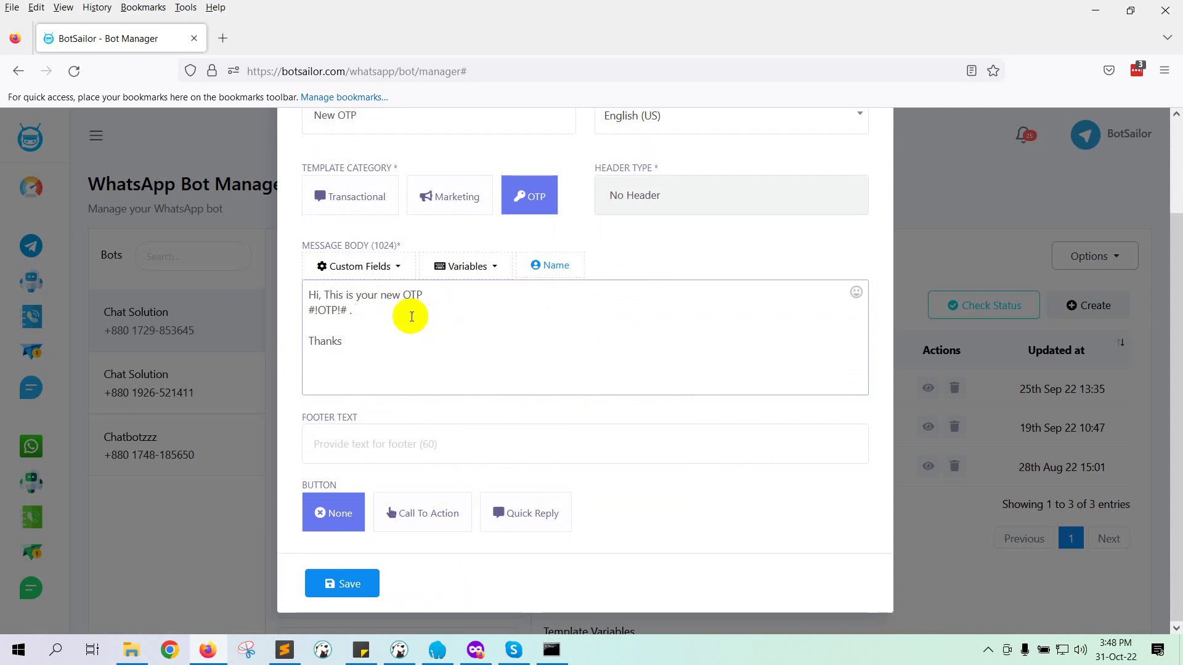
# Save the New OTP template and refresh its status from Submitted to Approved.
pyautogui.click(369, 310)
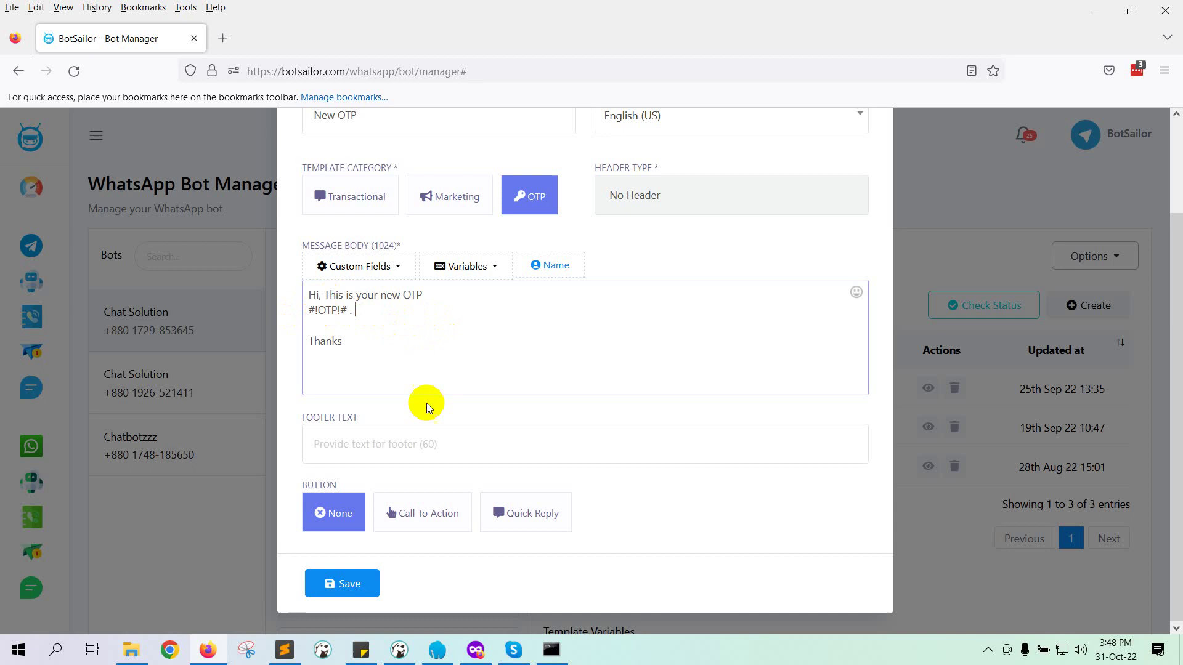
pyautogui.click(341, 583)
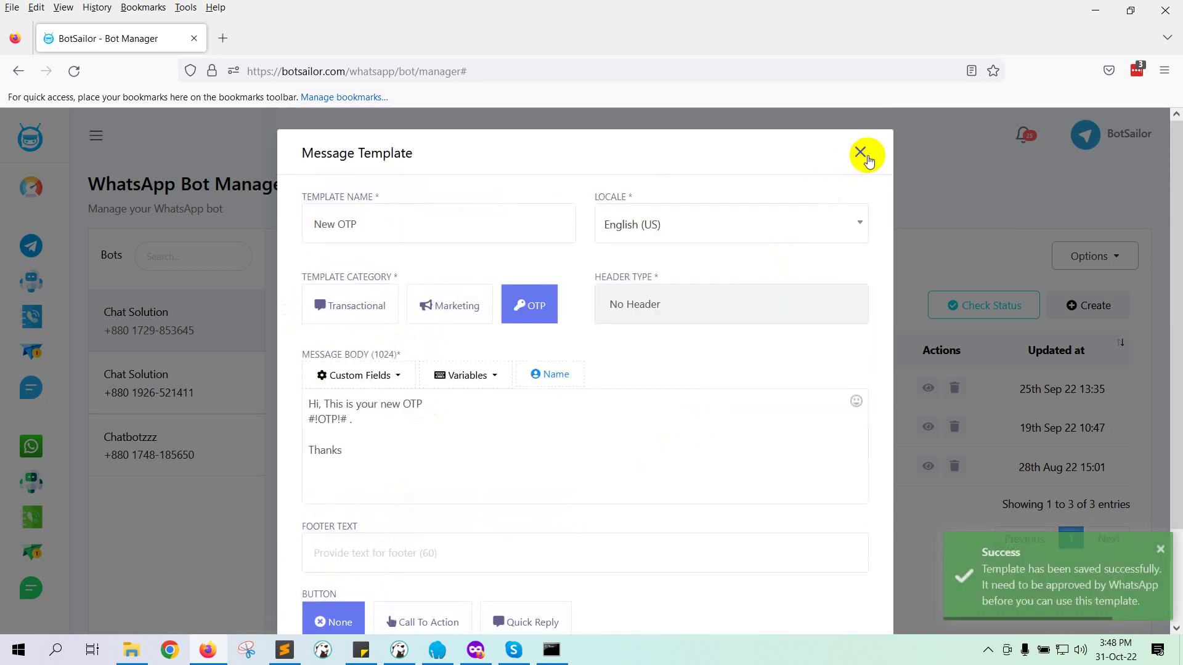
pyautogui.click(869, 159)
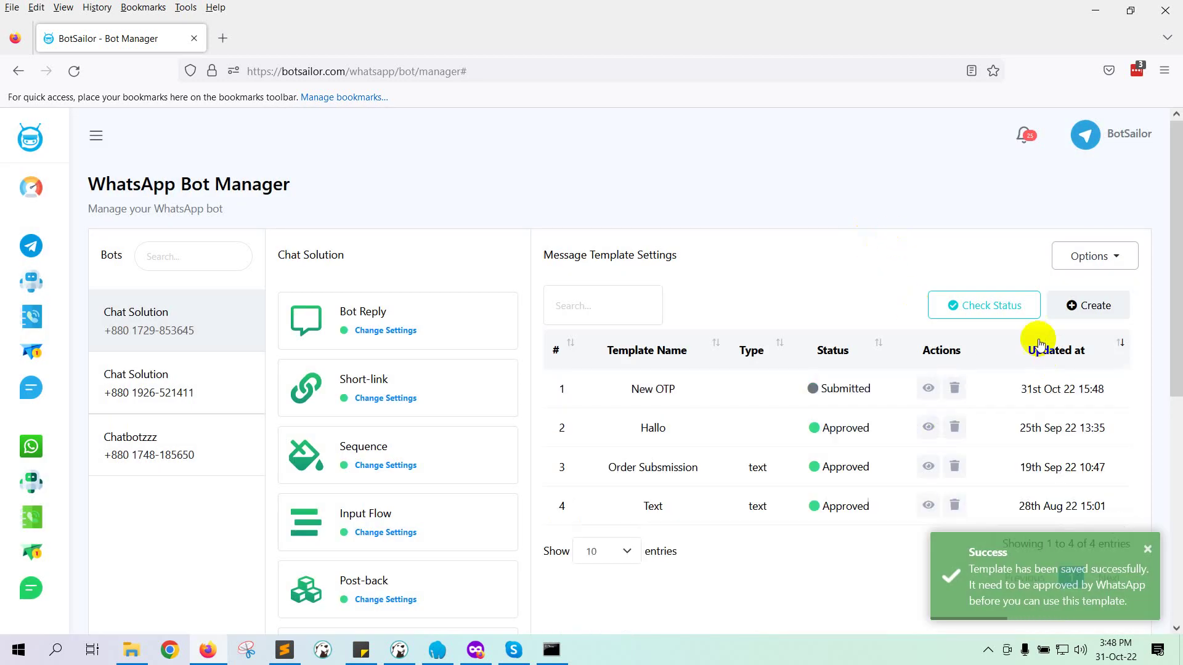
pyautogui.moveTo(820, 392); pyautogui.dragTo(879, 402)
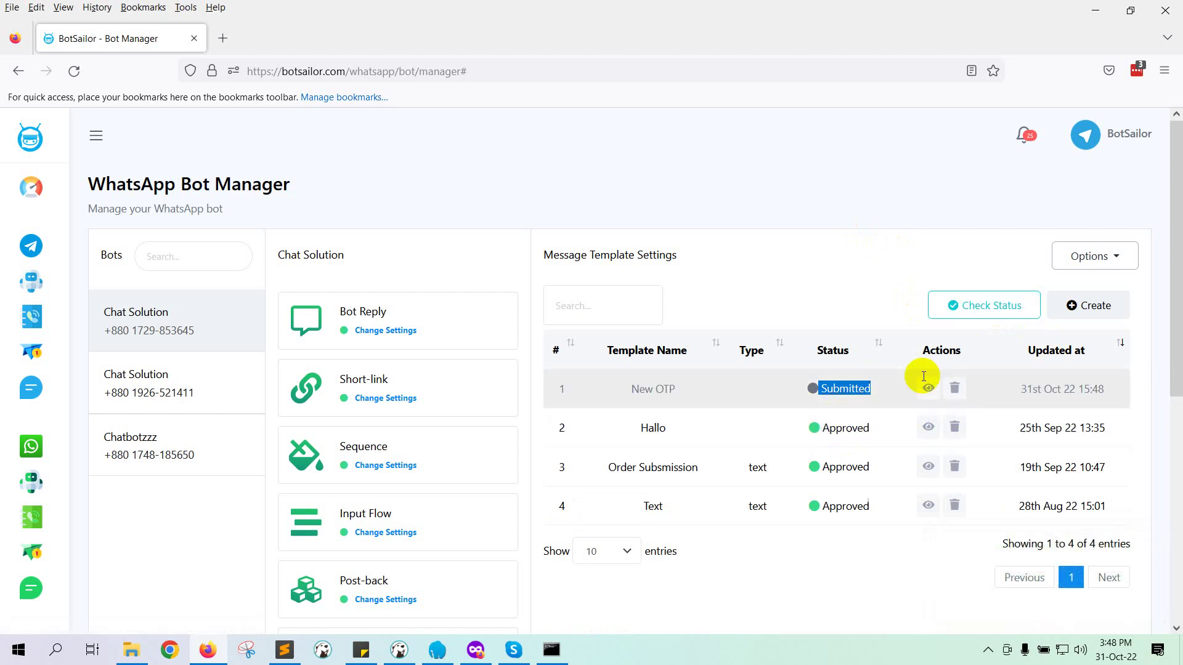
pyautogui.click(958, 325)
pyautogui.click(975, 308)
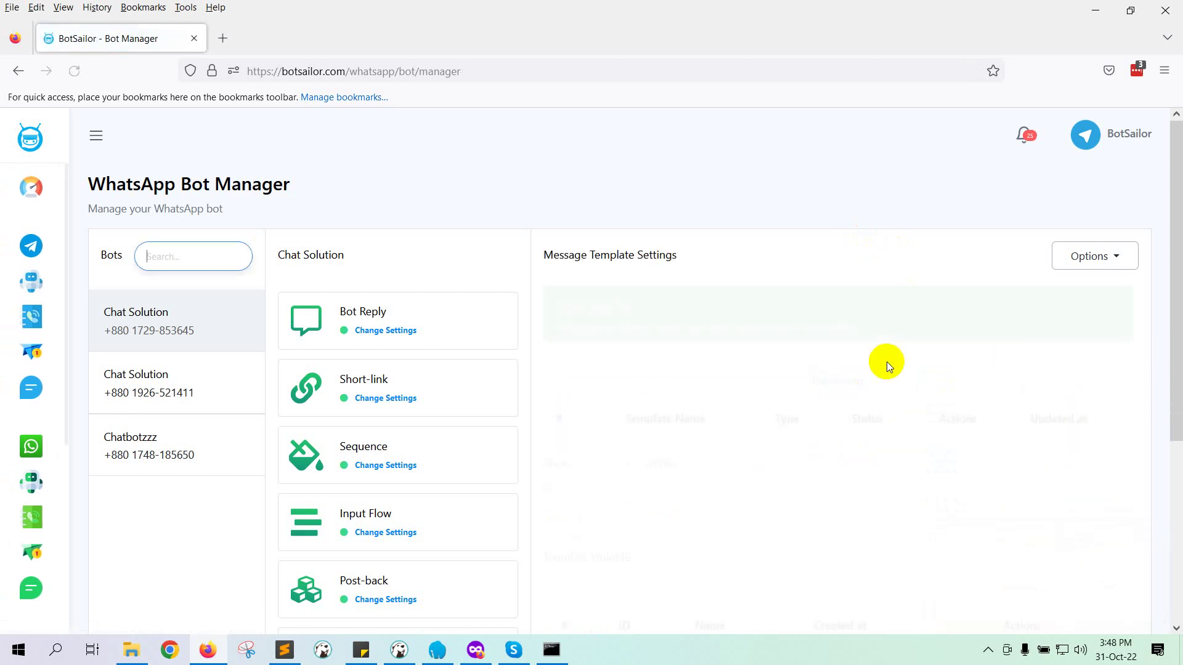
pyautogui.doubleClick(847, 457)
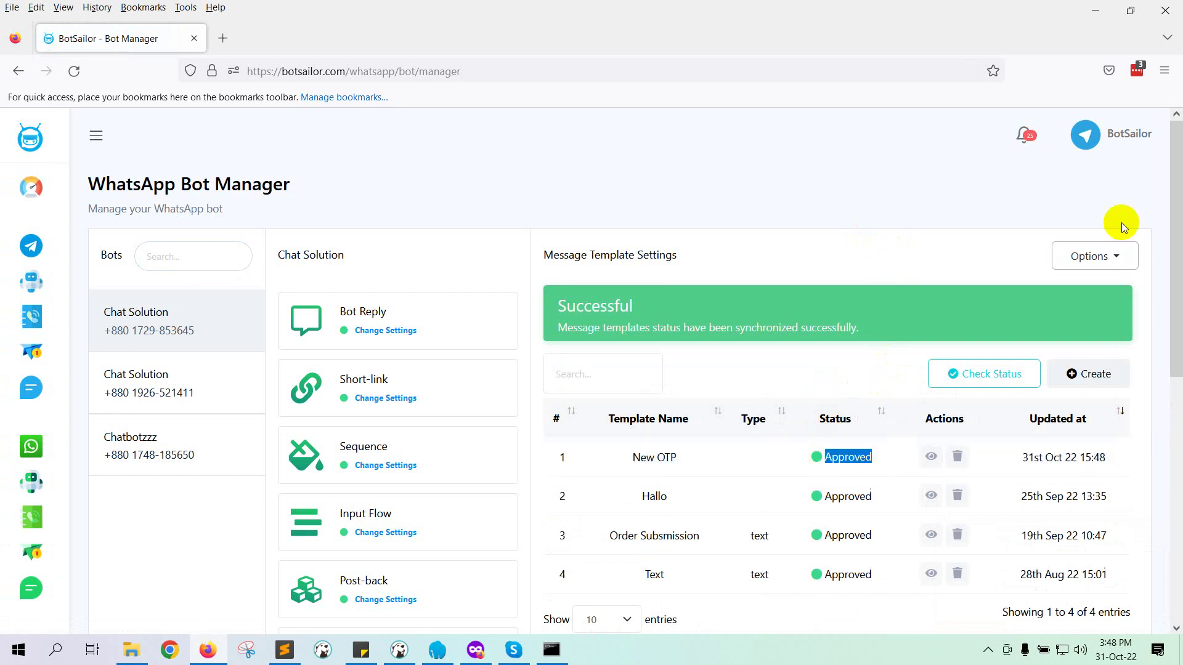
pyautogui.click(1129, 134)
pyautogui.click(1092, 210)
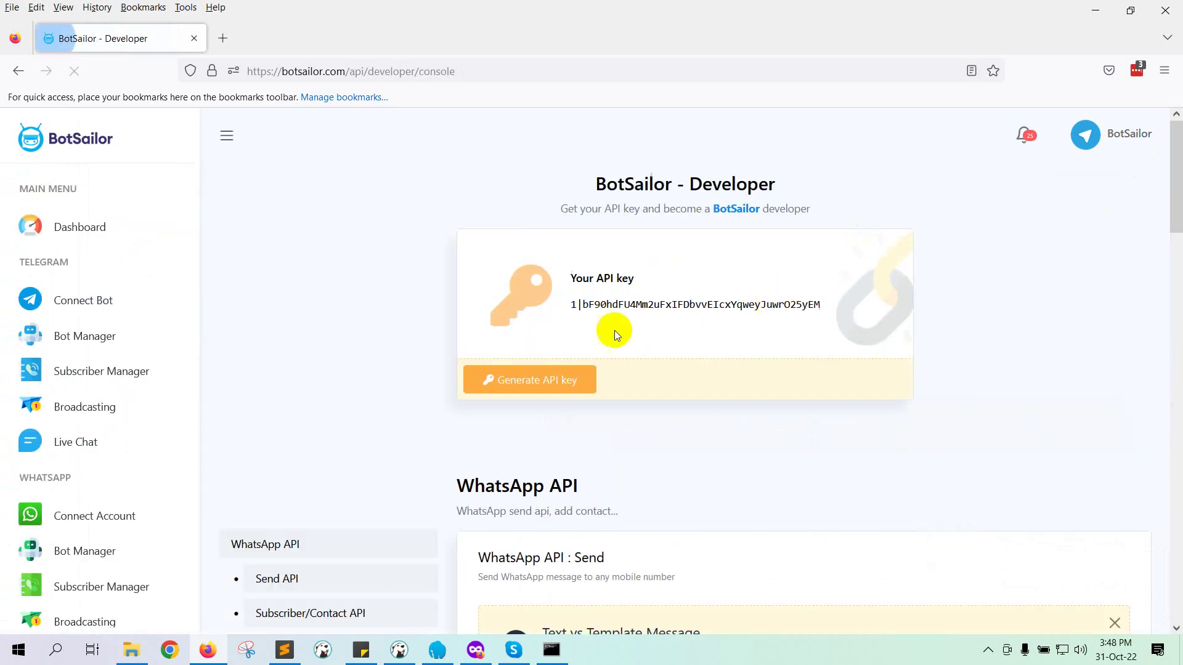
pyautogui.scroll(-5, 629, 309)
pyautogui.scroll(-5, 628, 308)
pyautogui.scroll(-5, 647, 296)
pyautogui.scroll(-2, 554, 277)
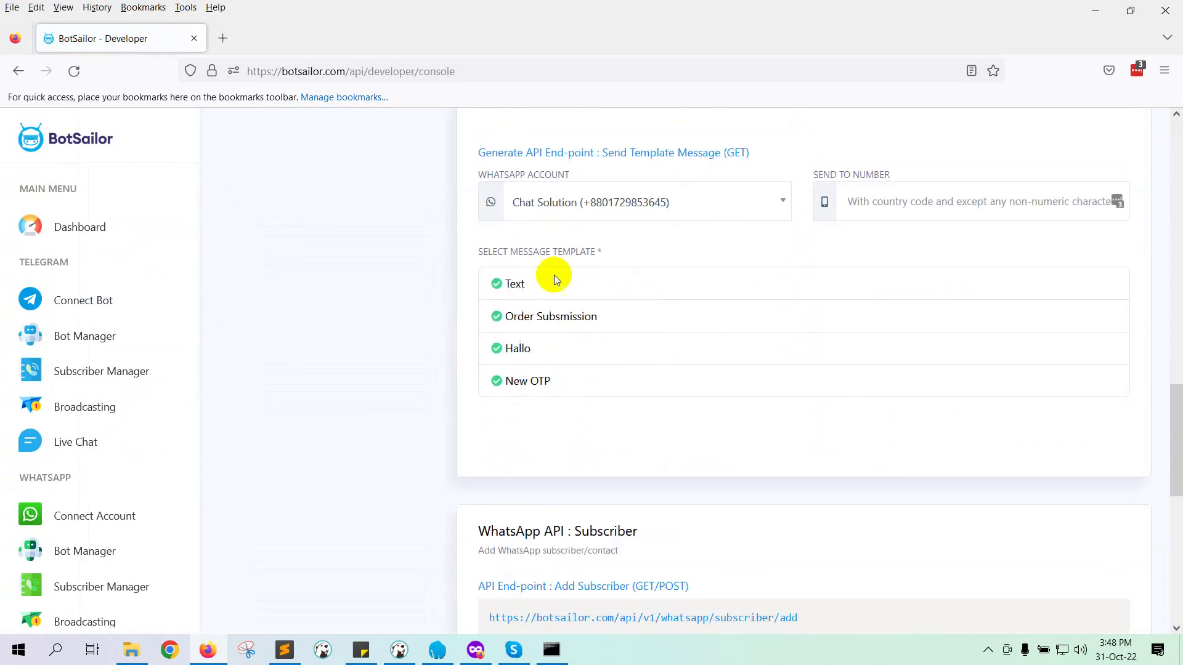
pyautogui.click(582, 204)
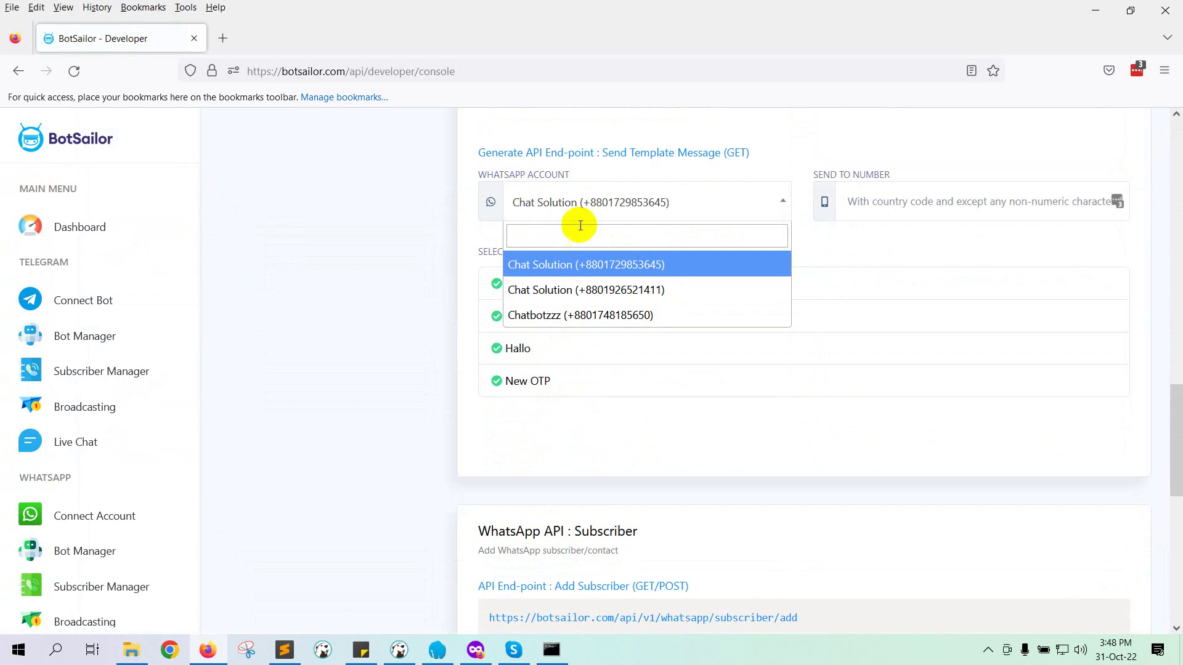
pyautogui.click(652, 264)
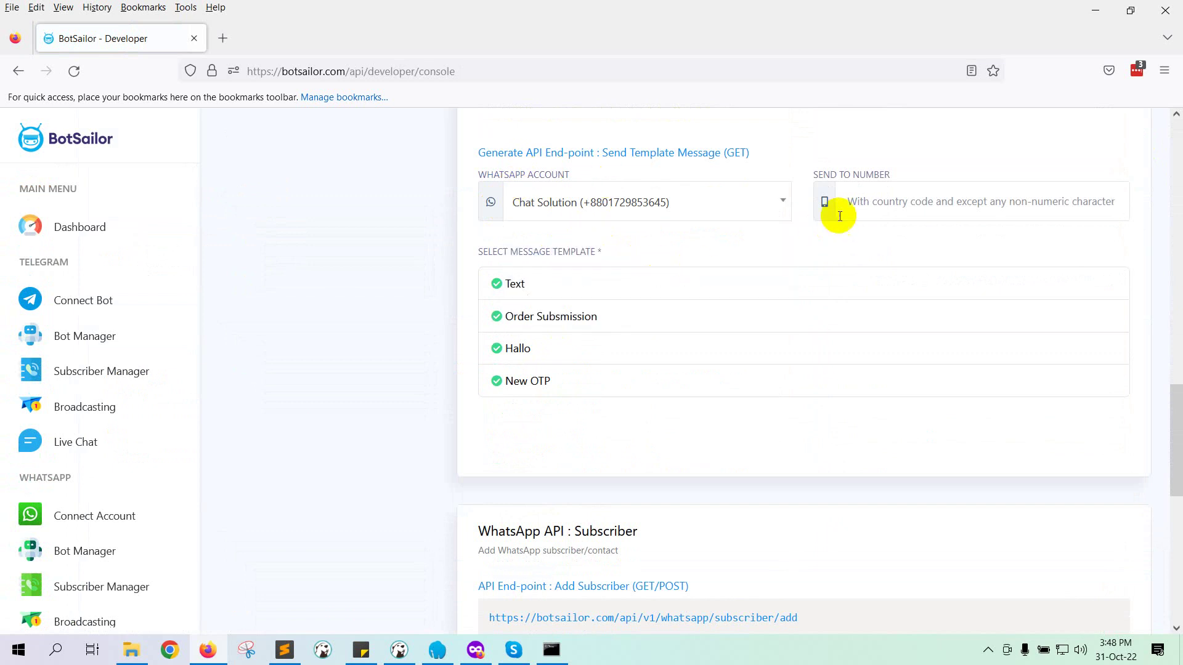
pyautogui.click(909, 205)
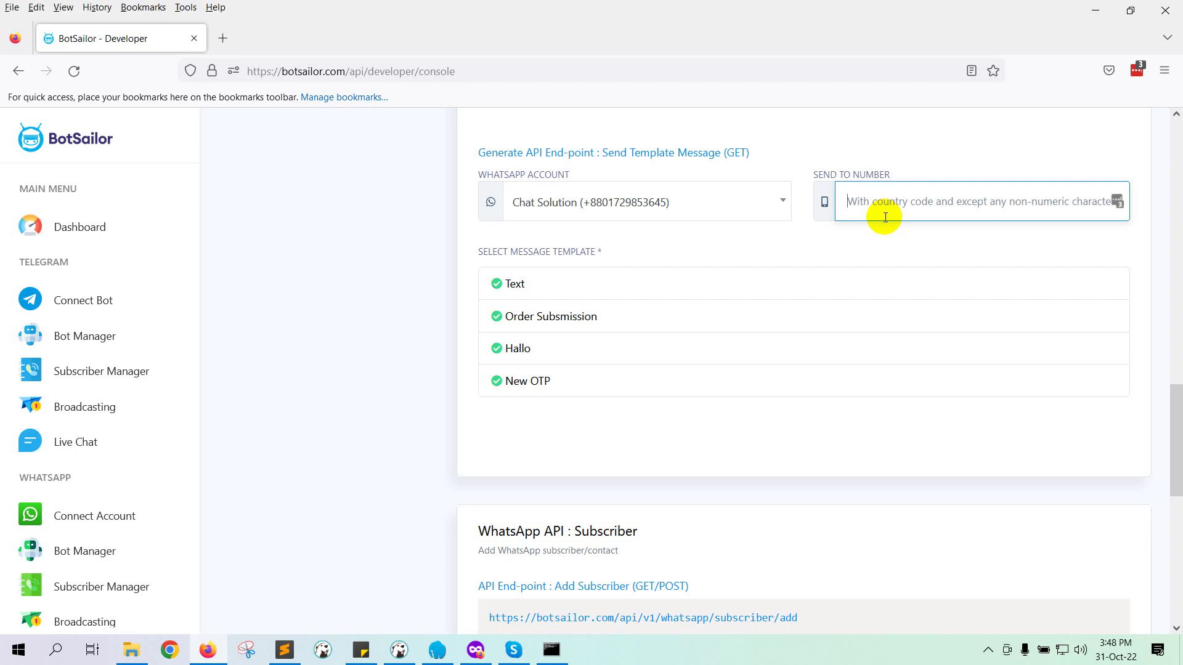
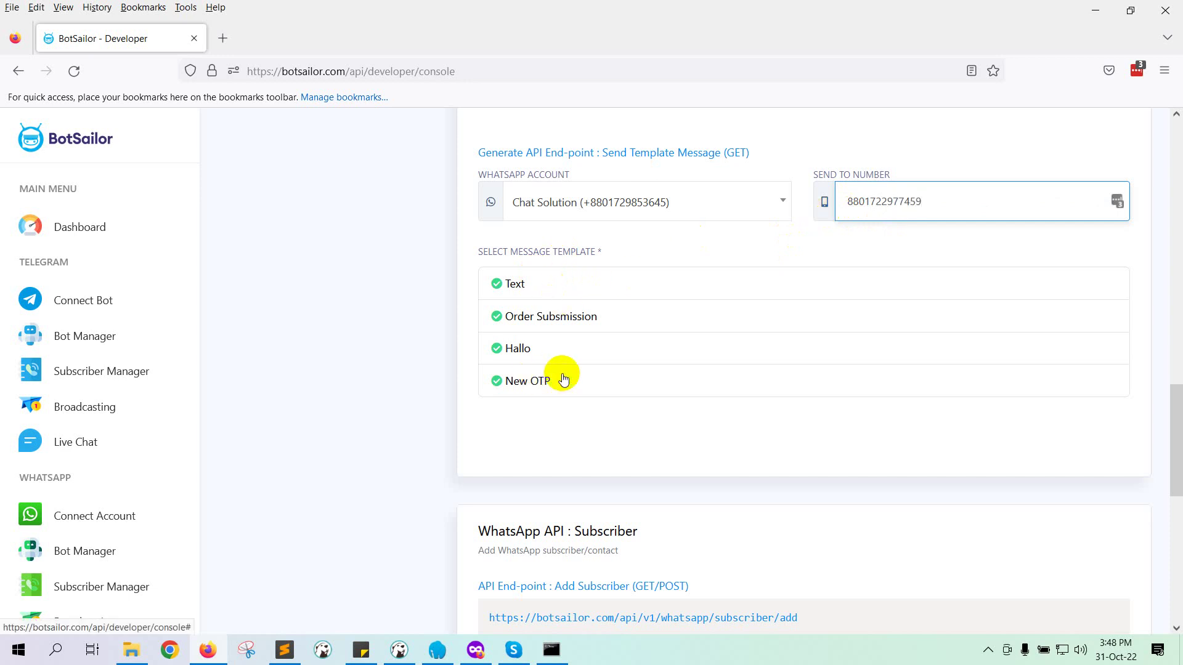
pyautogui.click(545, 380)
pyautogui.click(350, 221)
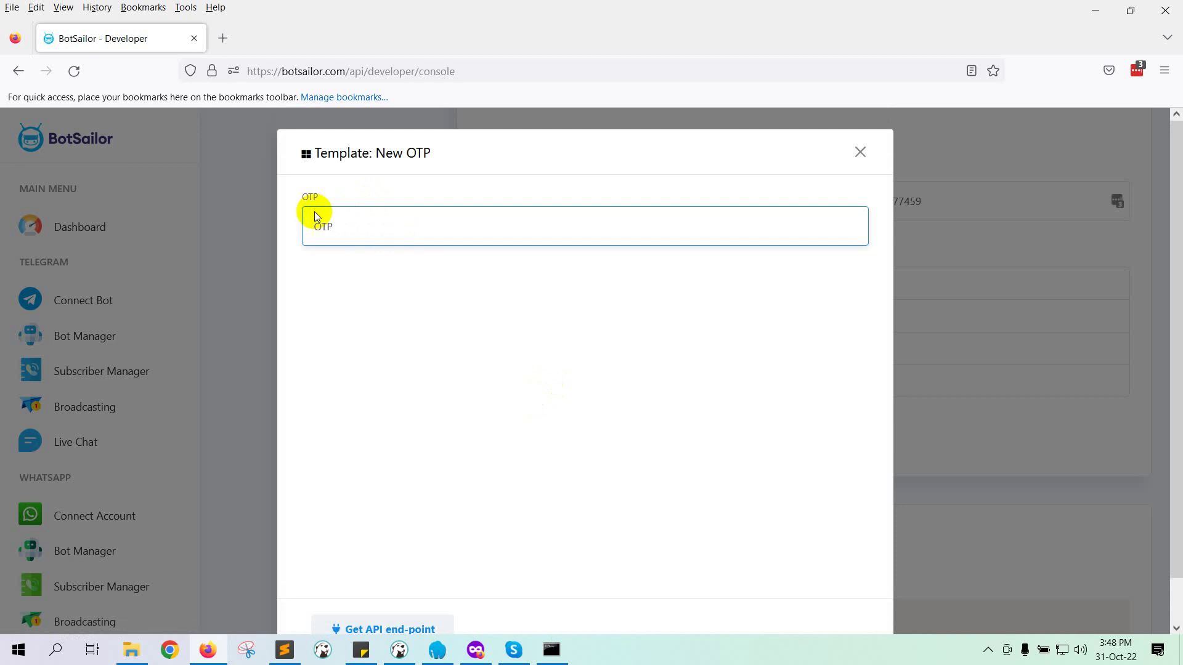
pyautogui.scroll(-1, 416, 480)
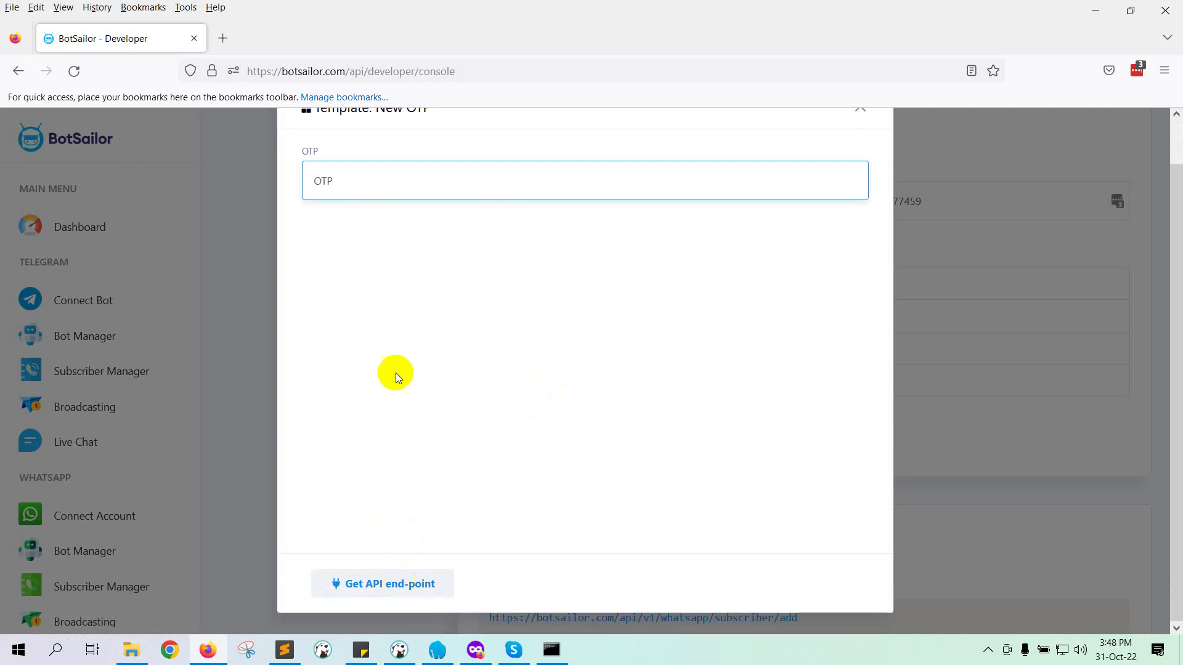
# Generate the New OTP Send Template API end-point URL and copy it.
pyautogui.click(406, 584)
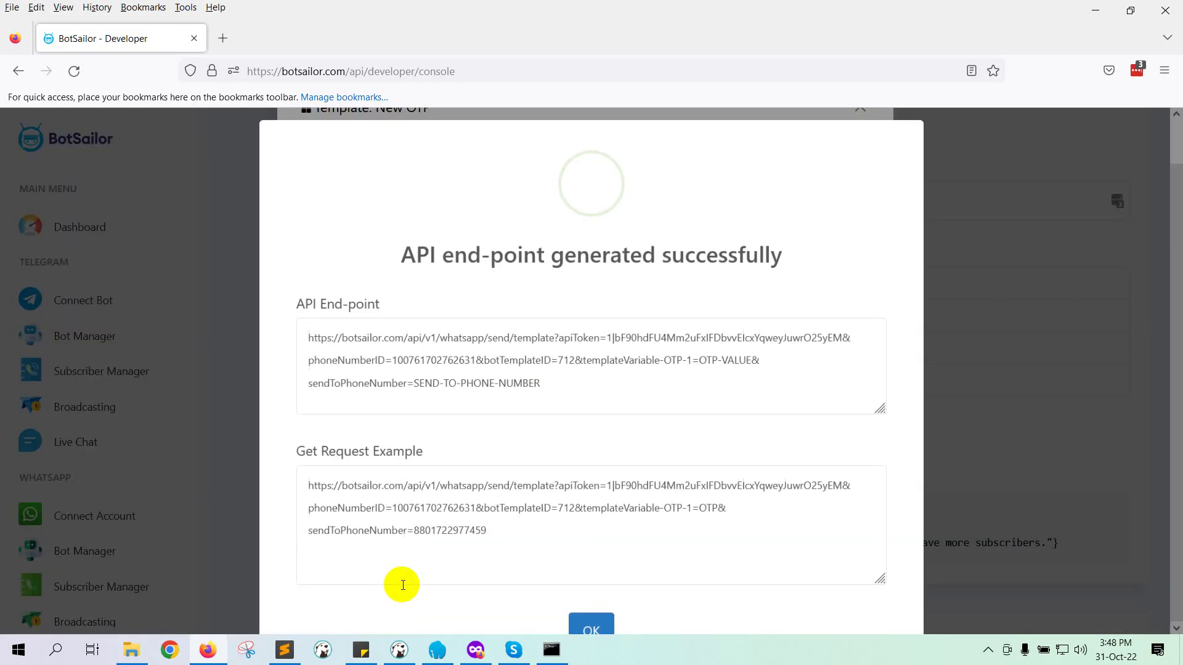
pyautogui.moveTo(282, 303); pyautogui.dragTo(382, 302)
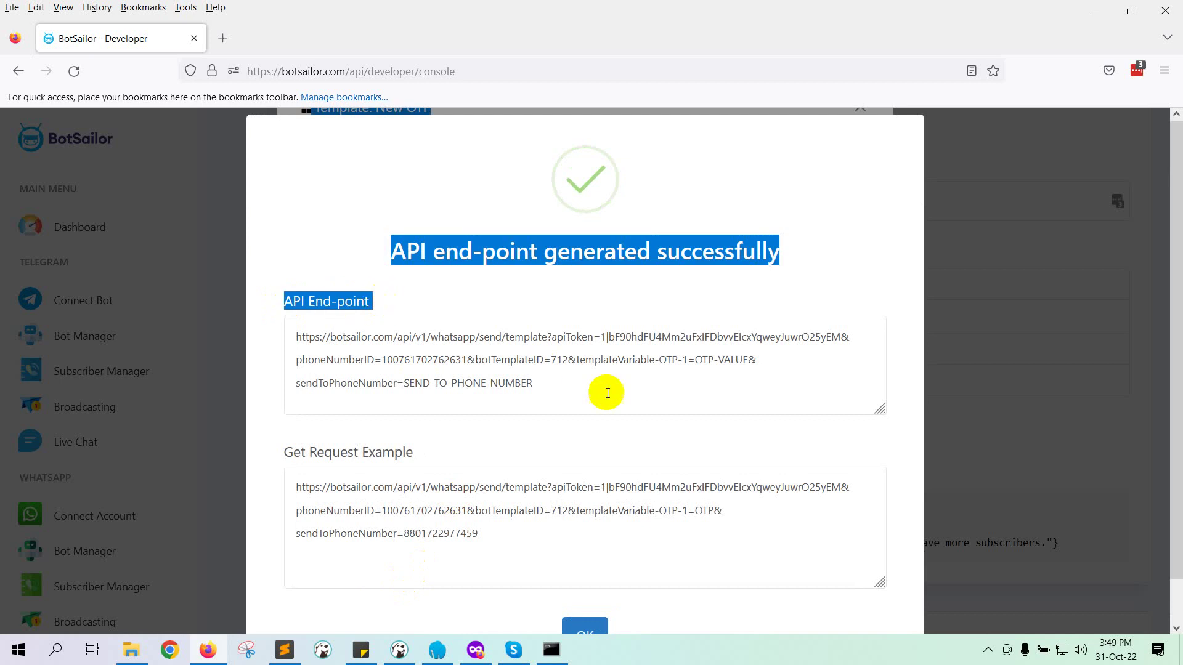
pyautogui.click(582, 388)
pyautogui.tripleClick(572, 388)
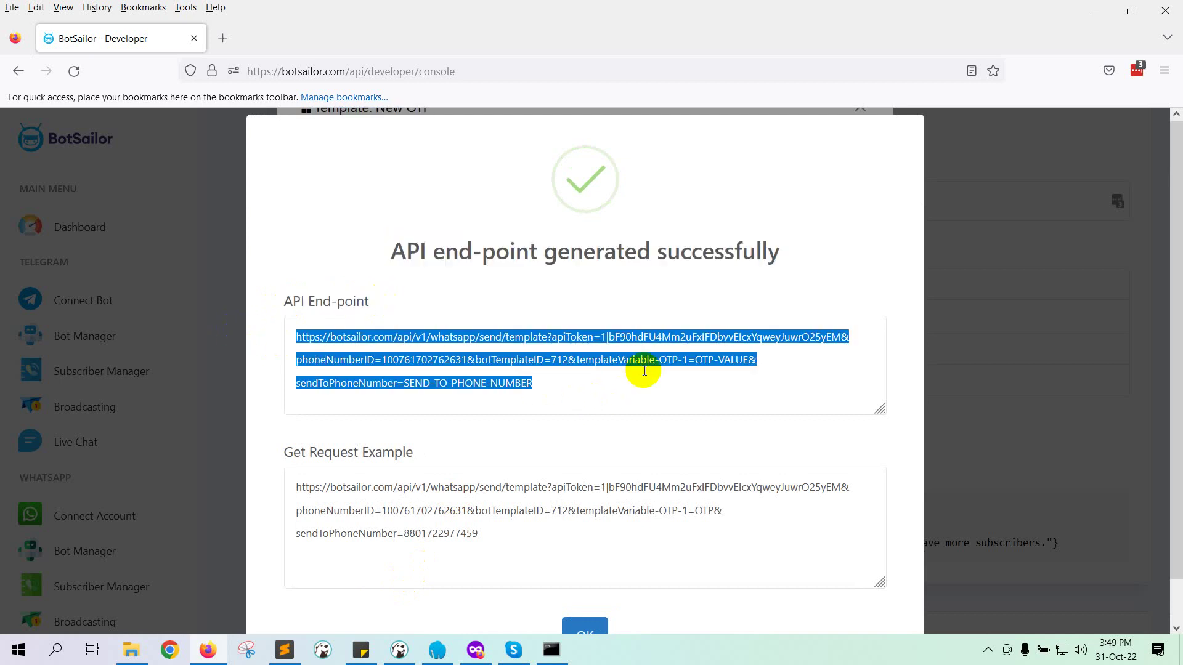
pyautogui.rightClick(644, 351)
pyautogui.click(665, 435)
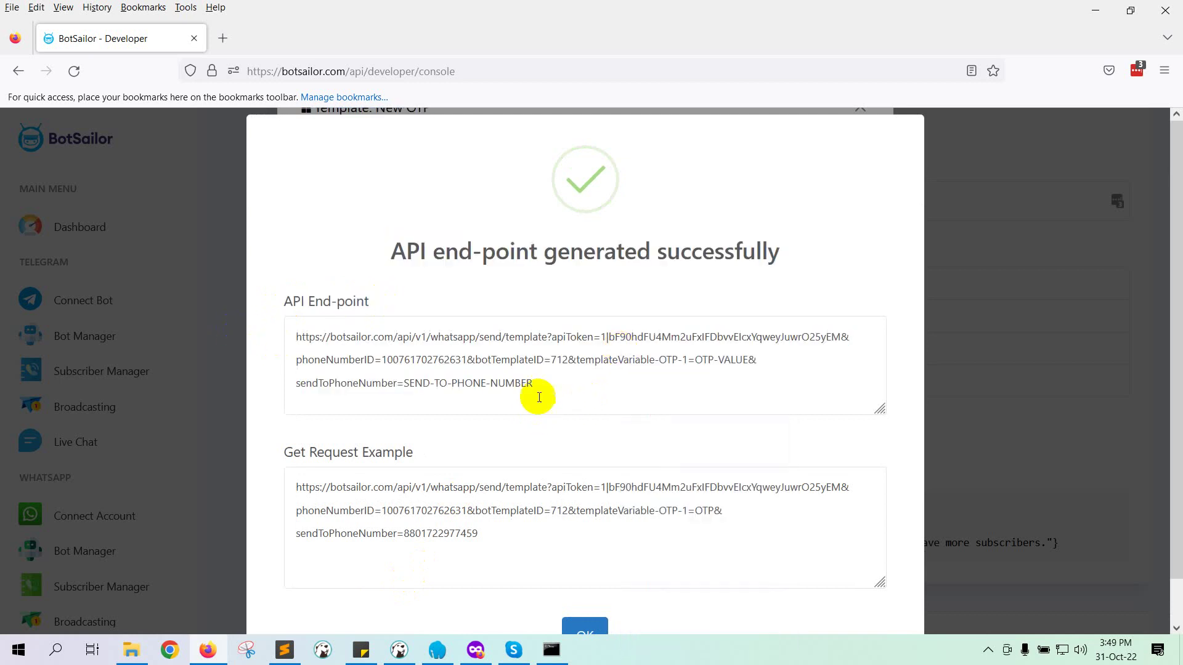
pyautogui.moveTo(539, 384); pyautogui.dragTo(297, 334)
pyautogui.rightClick(369, 347)
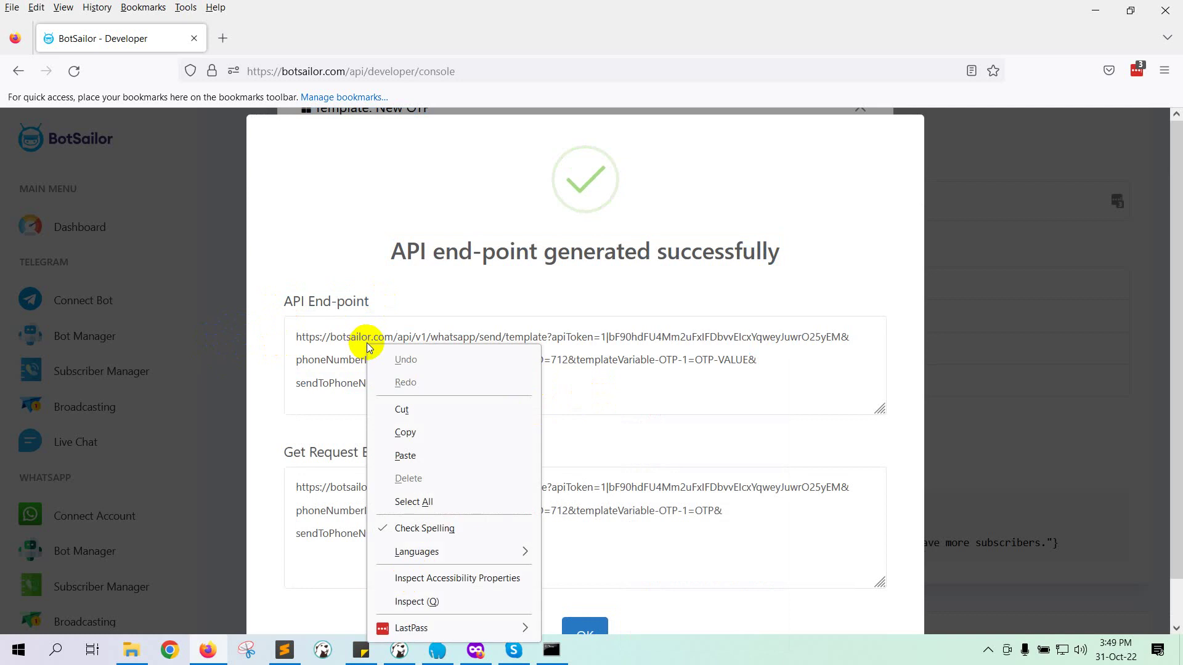
pyautogui.click(440, 433)
# Create a folder named botsailor_api inside the www folder.
pyautogui.click(285, 649)
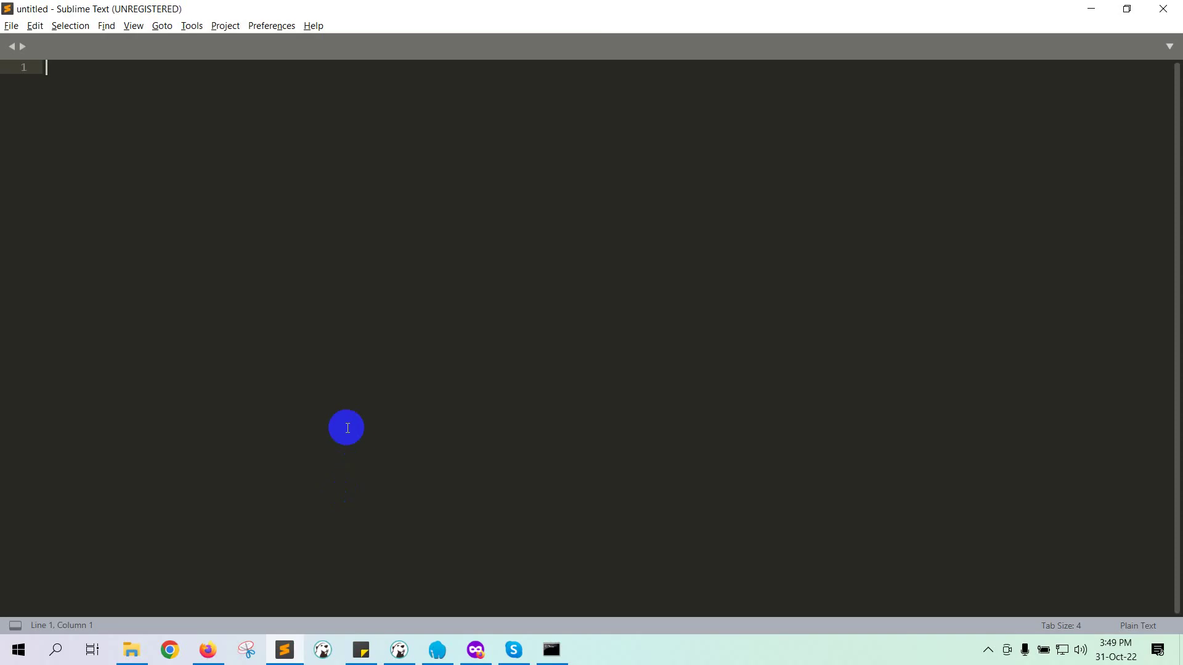
pyautogui.click(130, 649)
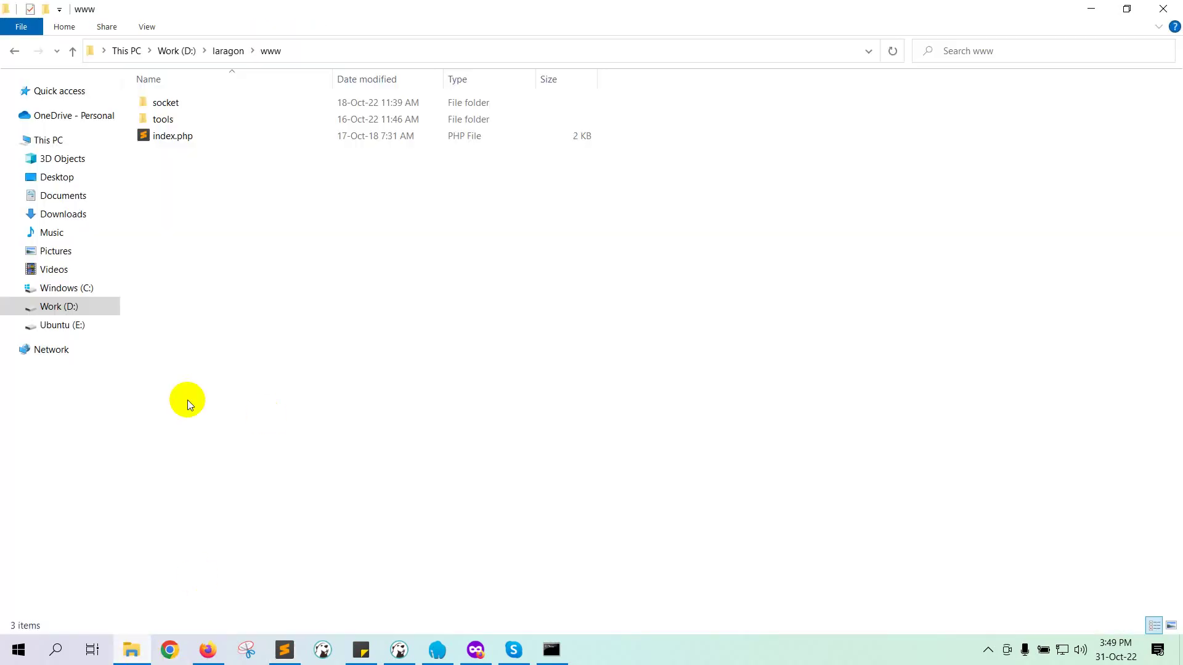
pyautogui.click(162, 119)
pyautogui.rightClick(459, 260)
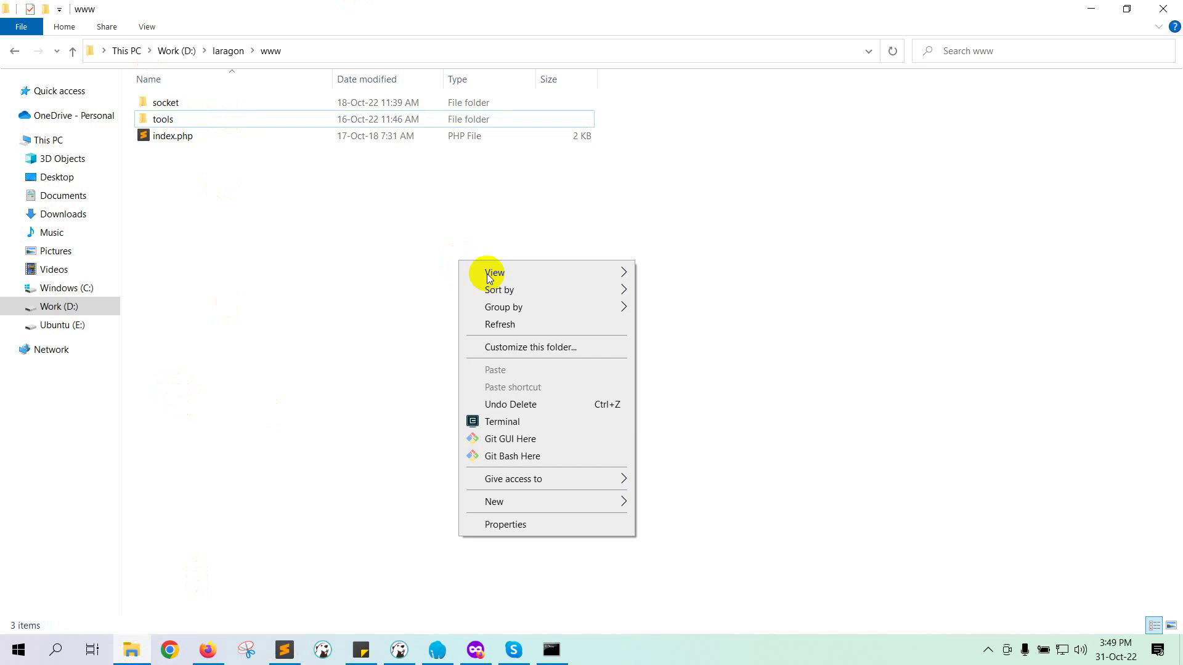
pyautogui.moveTo(545, 501)
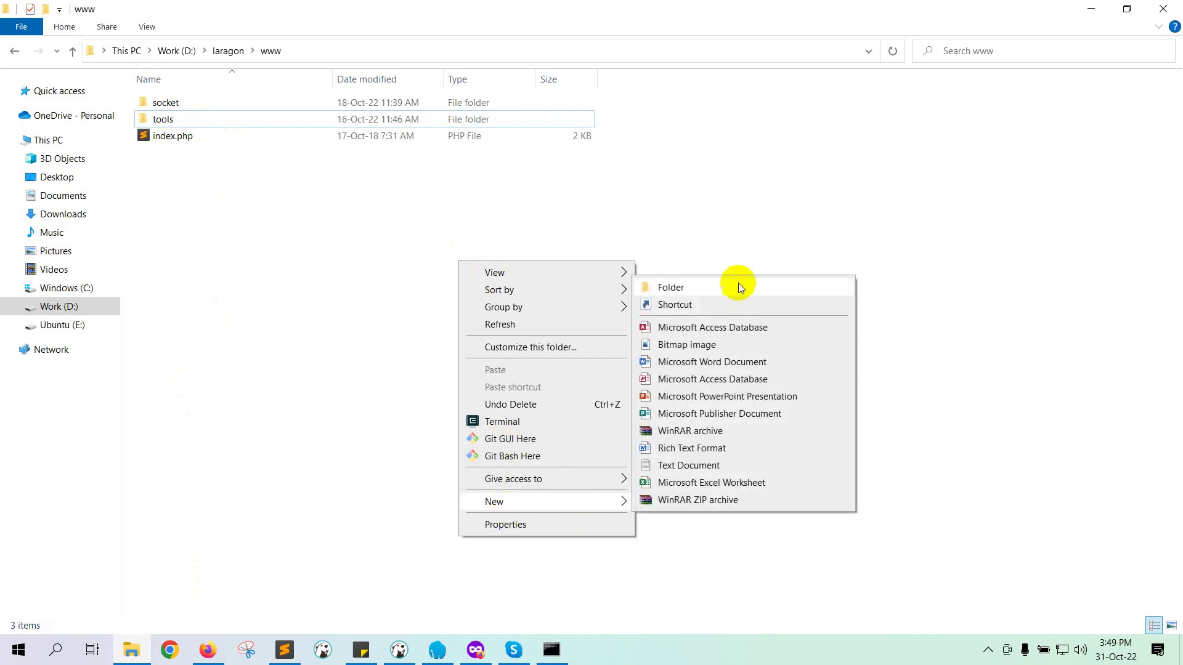
pyautogui.click(738, 287)
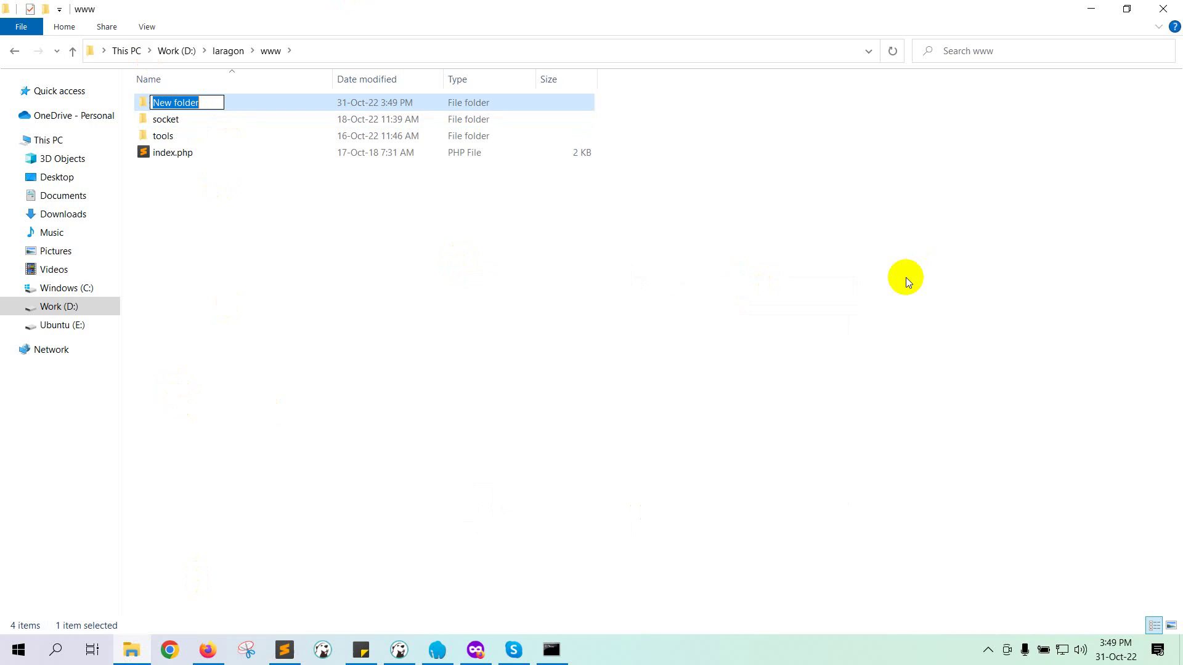
pyautogui.write('botsa')
pyautogui.write('ilor_ap')
pyautogui.press('Return')
pyautogui.press('Return')
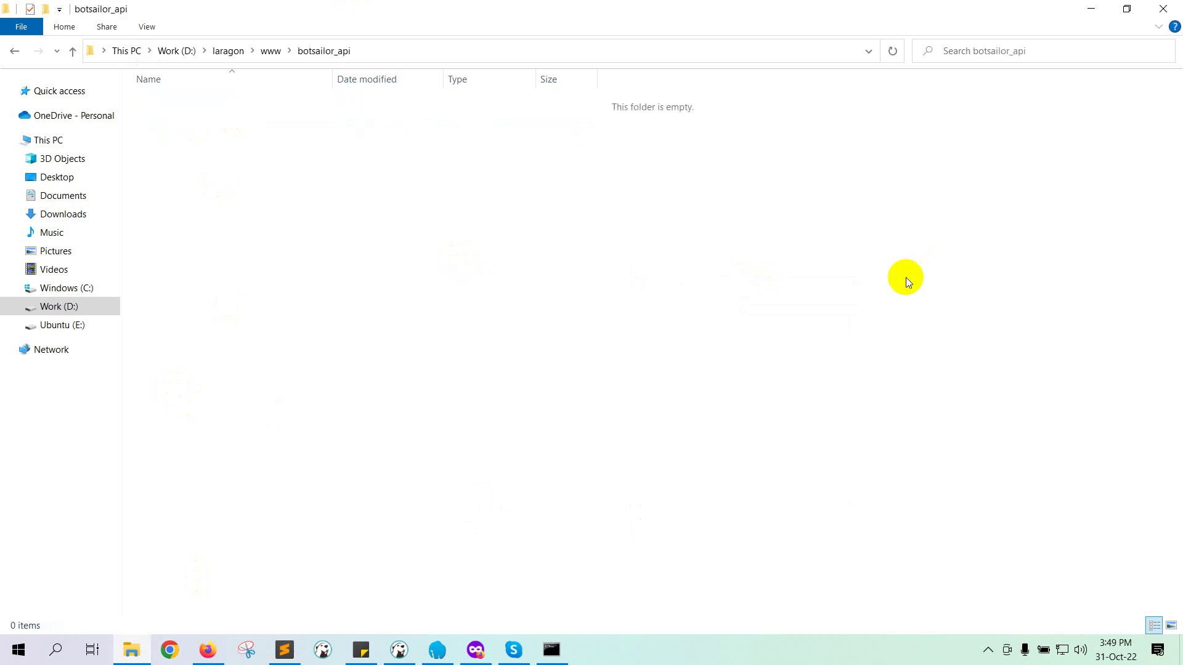
# Create an empty api.php file inside botsailor_api.
pyautogui.rightClick(910, 211)
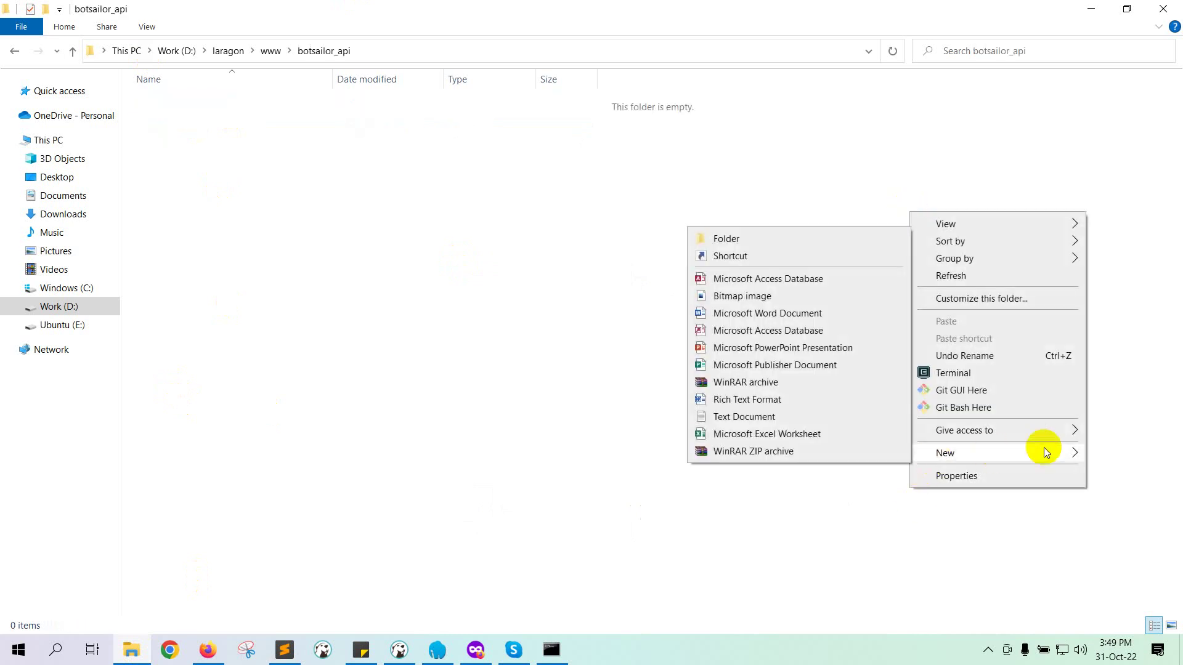
pyautogui.click(822, 417)
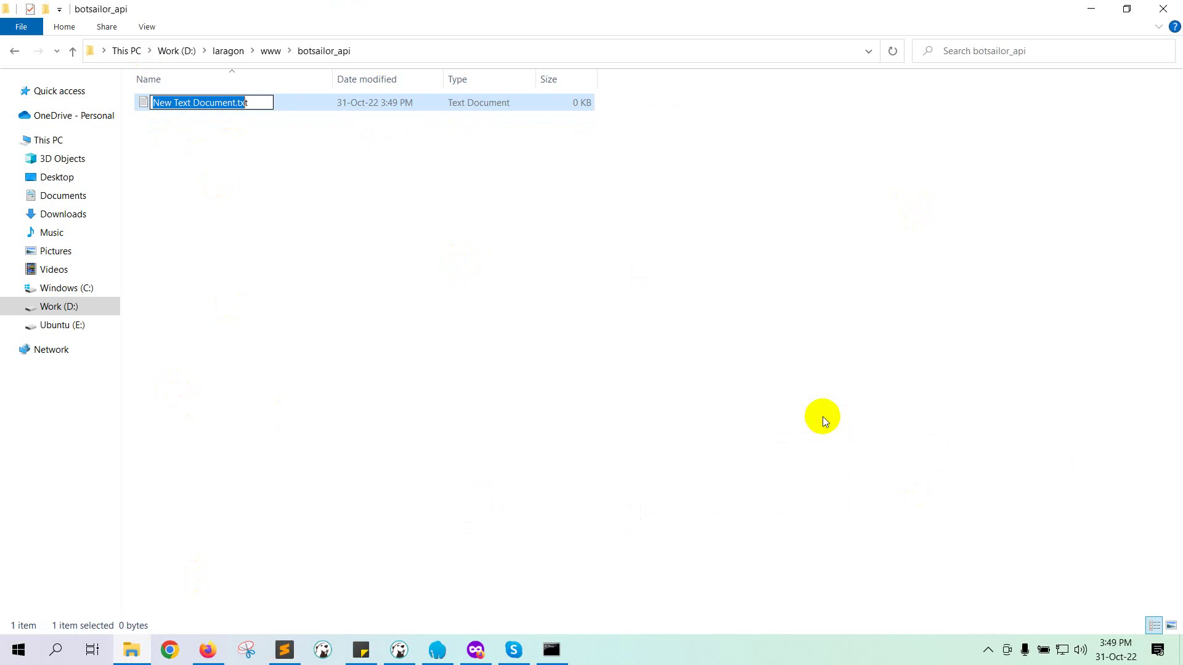
pyautogui.write('api.ph')
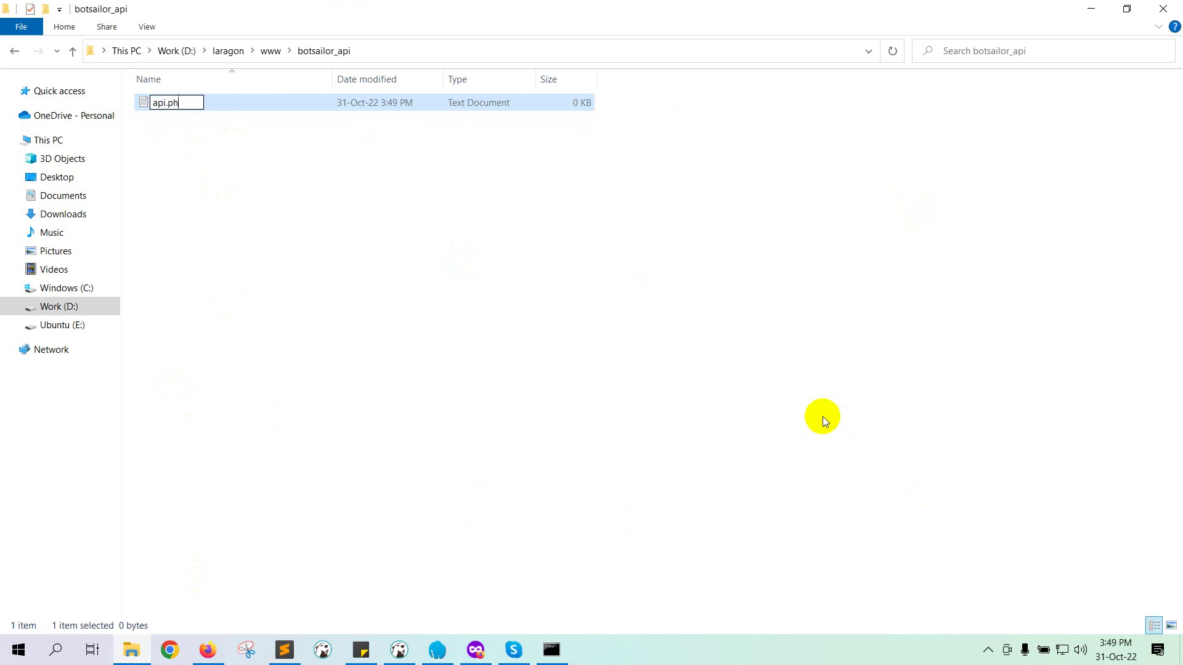
pyautogui.write('p')
pyautogui.press('Return')
pyautogui.press('Return')
pyautogui.press('Return')
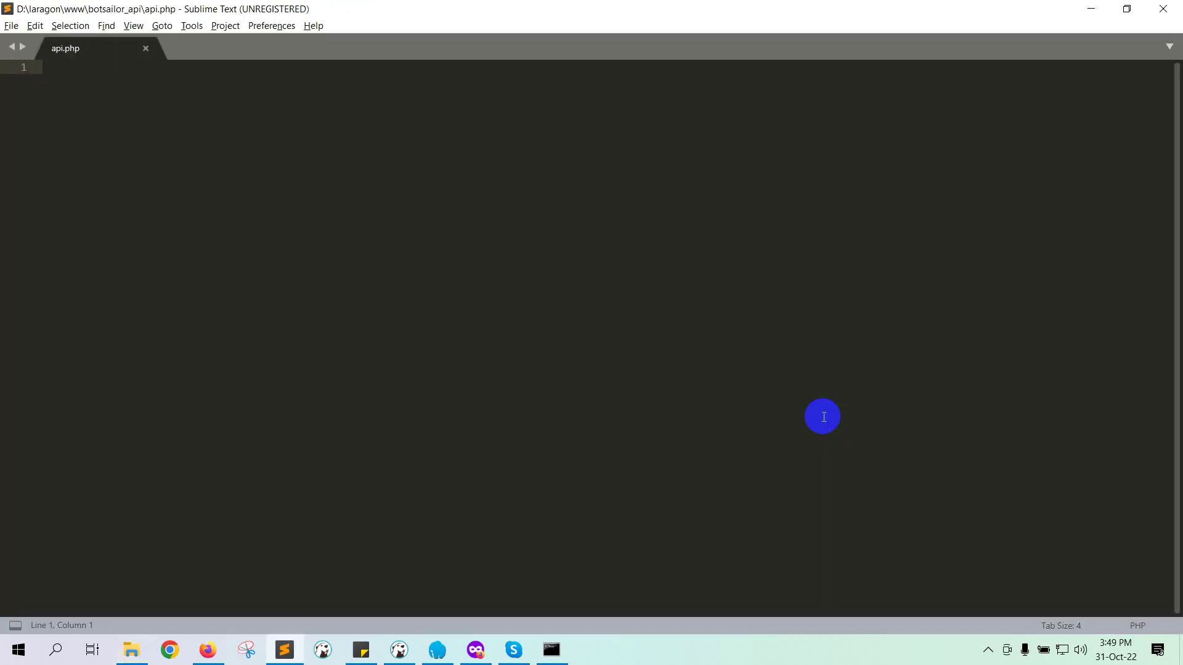
pyautogui.write('<?php')
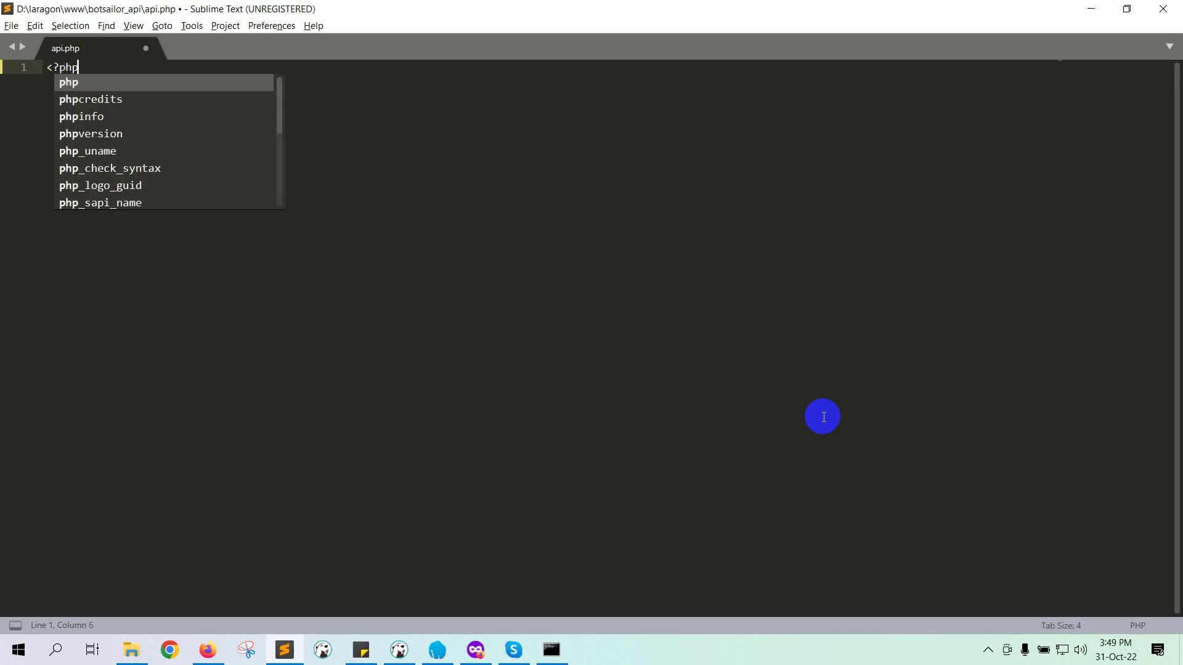
# Add PHP opening and closing tags to api.php and save.
pyautogui.press('Return')
pyautogui.press('Return')
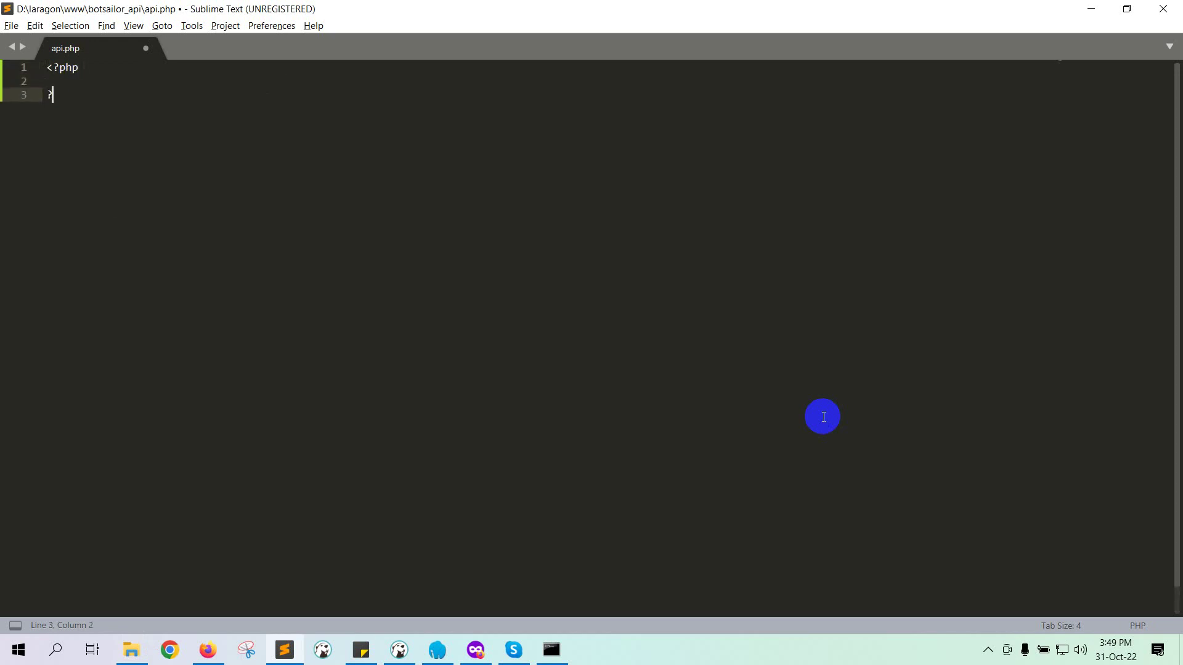
pyautogui.write('?>')
pyautogui.press('Return')
pyautogui.press('Return')
pyautogui.hotkey('ctrl', 's')
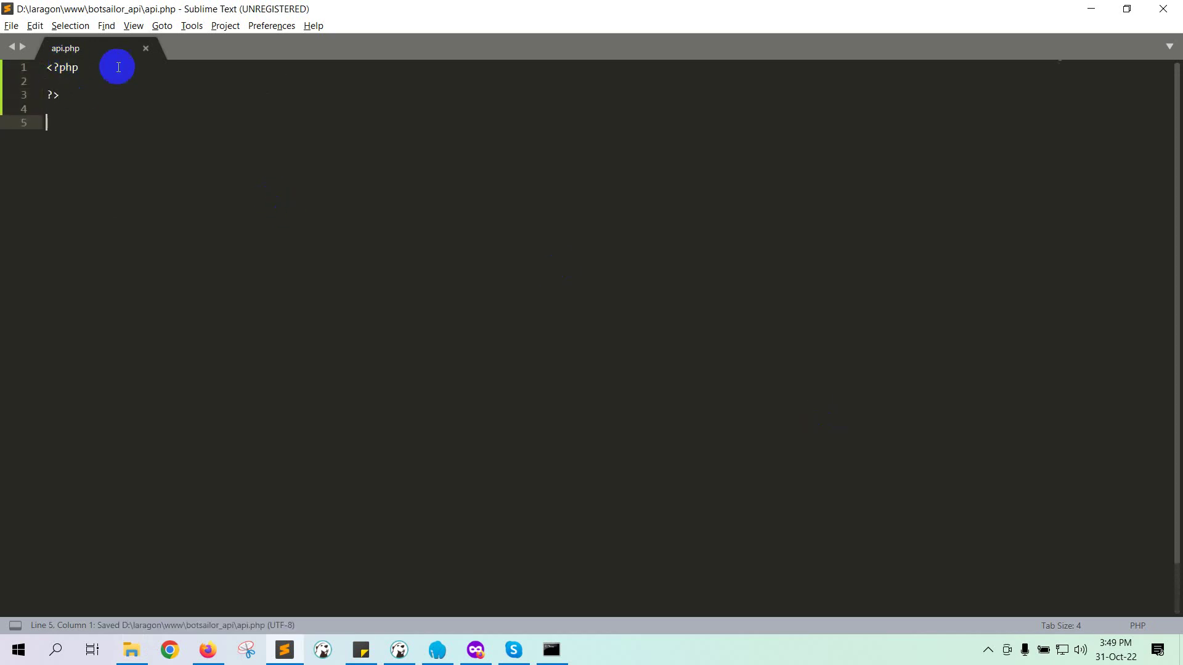
# Assign the pasted BotSailor end-point URL to $url and save.
pyautogui.click(118, 68)
pyautogui.press('Return')
pyautogui.press('Return')
pyautogui.write('$url=""')
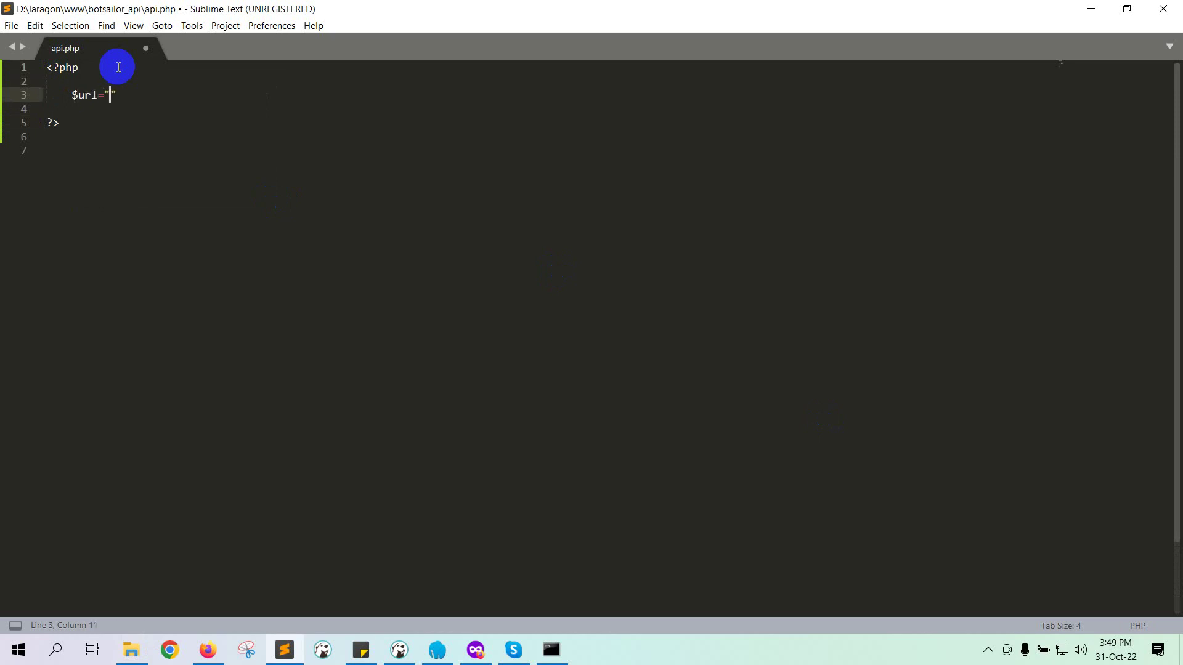
pyautogui.hotkey('ctrl', 'v')
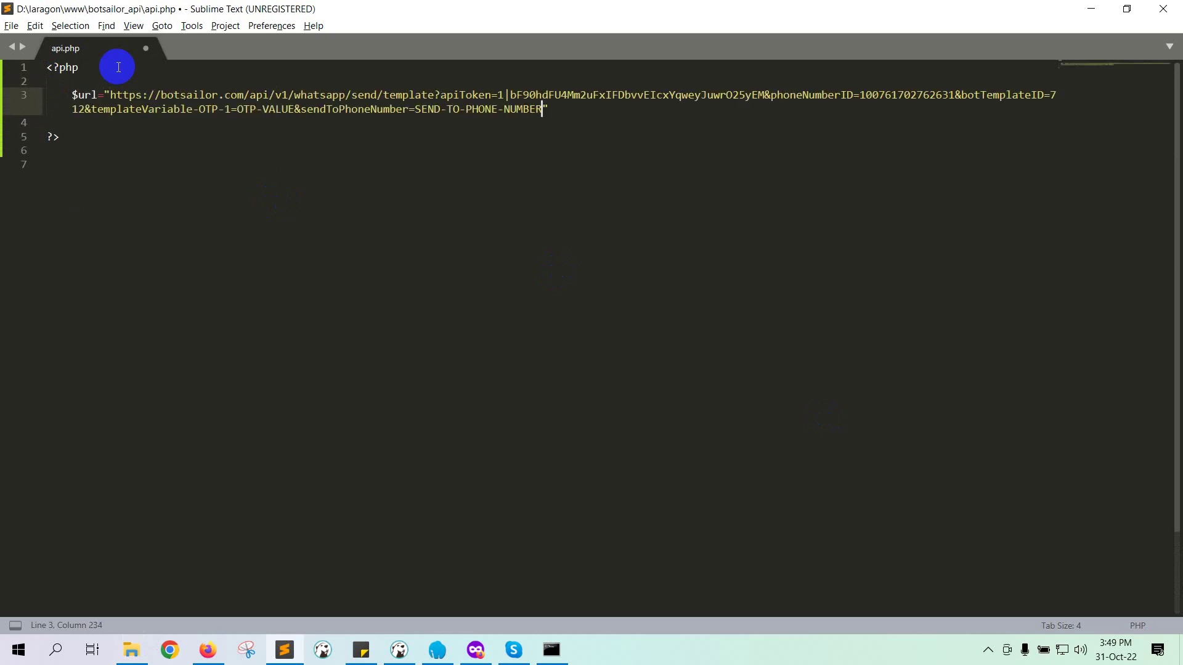
pyautogui.hotkey('ctrl', 's')
pyautogui.press('End')
pyautogui.write(';')
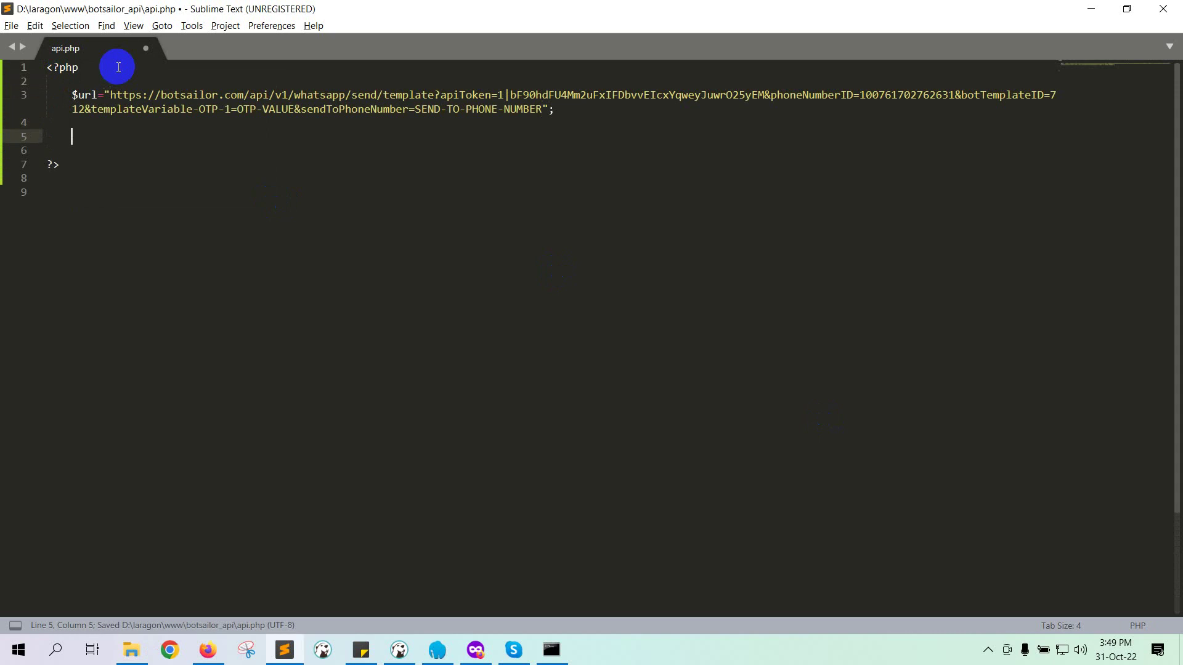
pyautogui.press('Return')
pyautogui.press('Return')
pyautogui.press('Return')
pyautogui.hotkey('ctrl', 's')
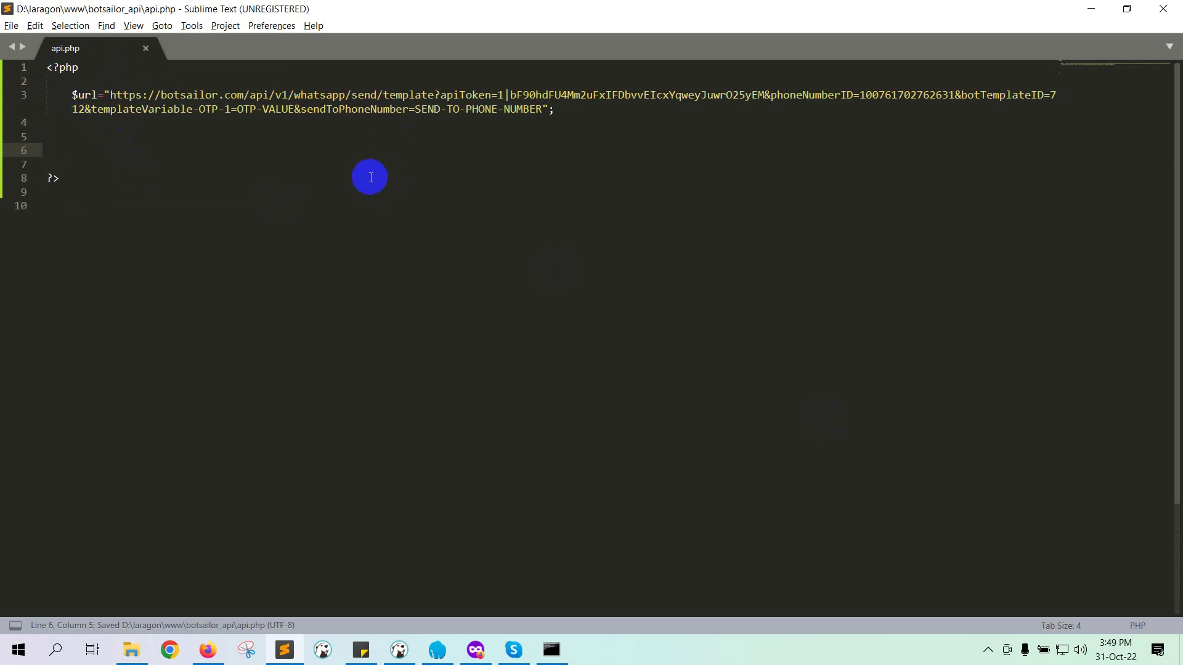
pyautogui.click(593, 113)
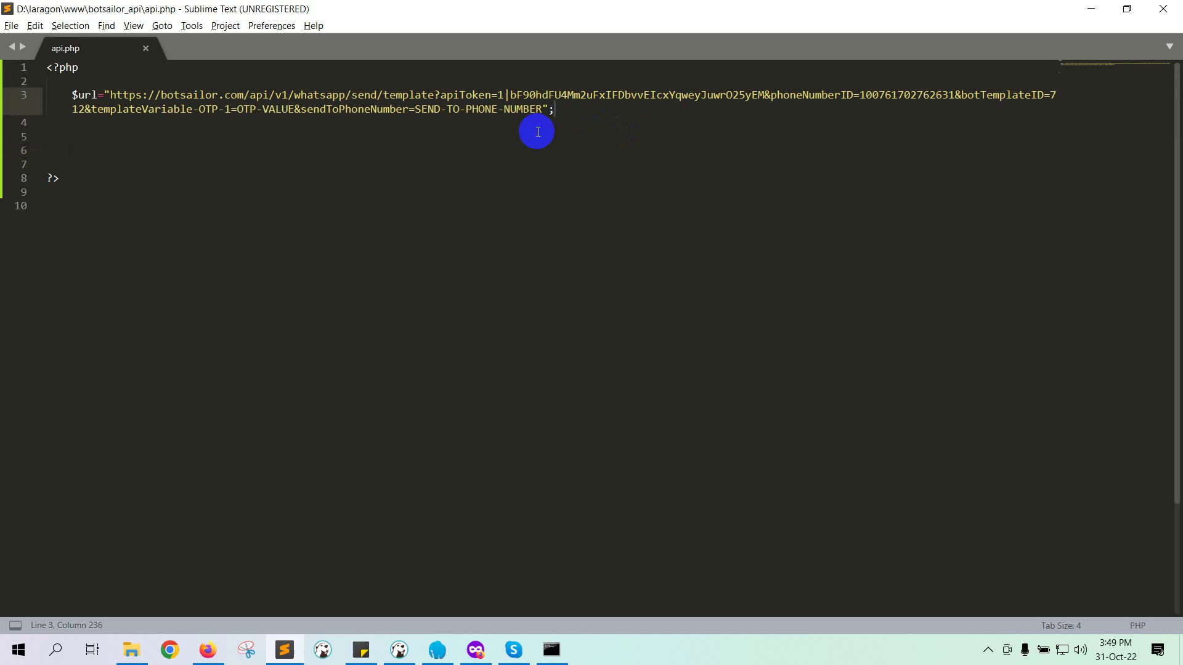
pyautogui.press('Return')
pyautogui.press('Return')
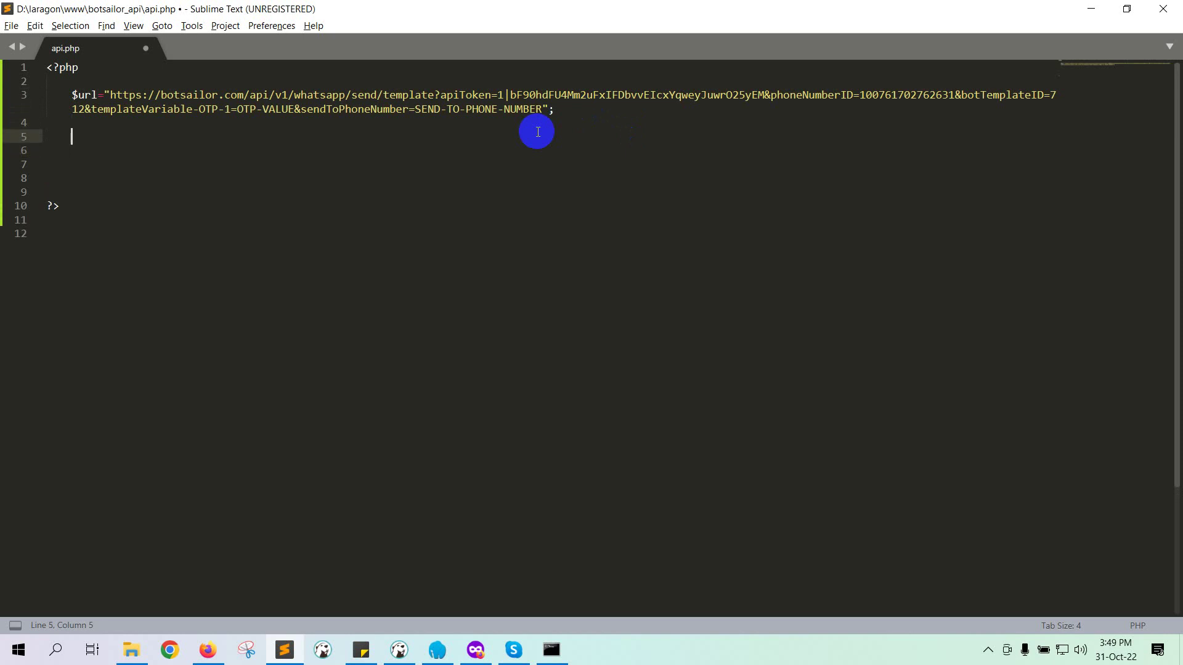
# Paste the cURL request block from clipboard history and indent its option lines.
pyautogui.press('super+v')
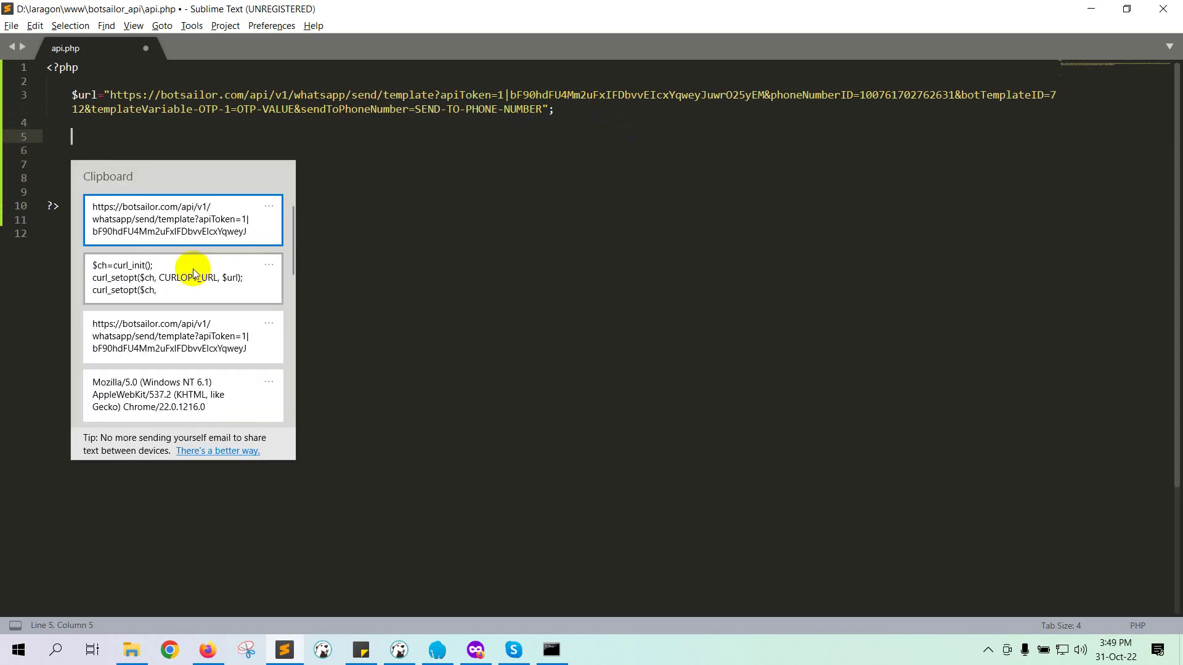
pyautogui.click(194, 268)
pyautogui.click(71, 138)
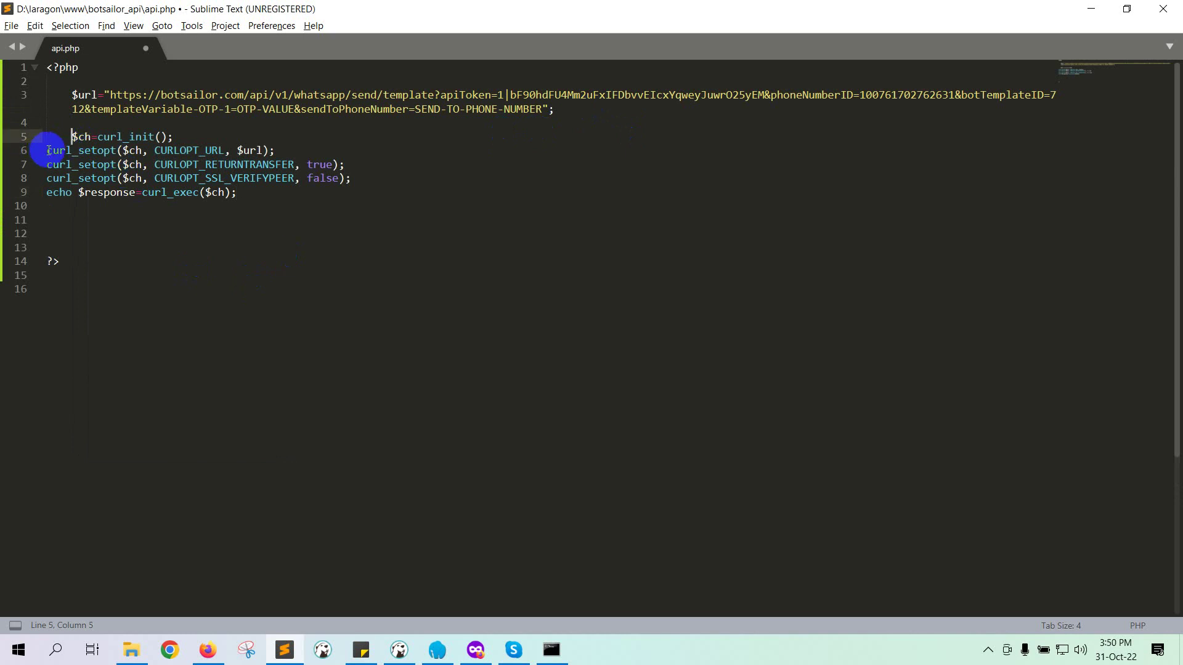
pyautogui.moveTo(47, 151); pyautogui.dragTo(237, 192)
pyautogui.press('Tab')
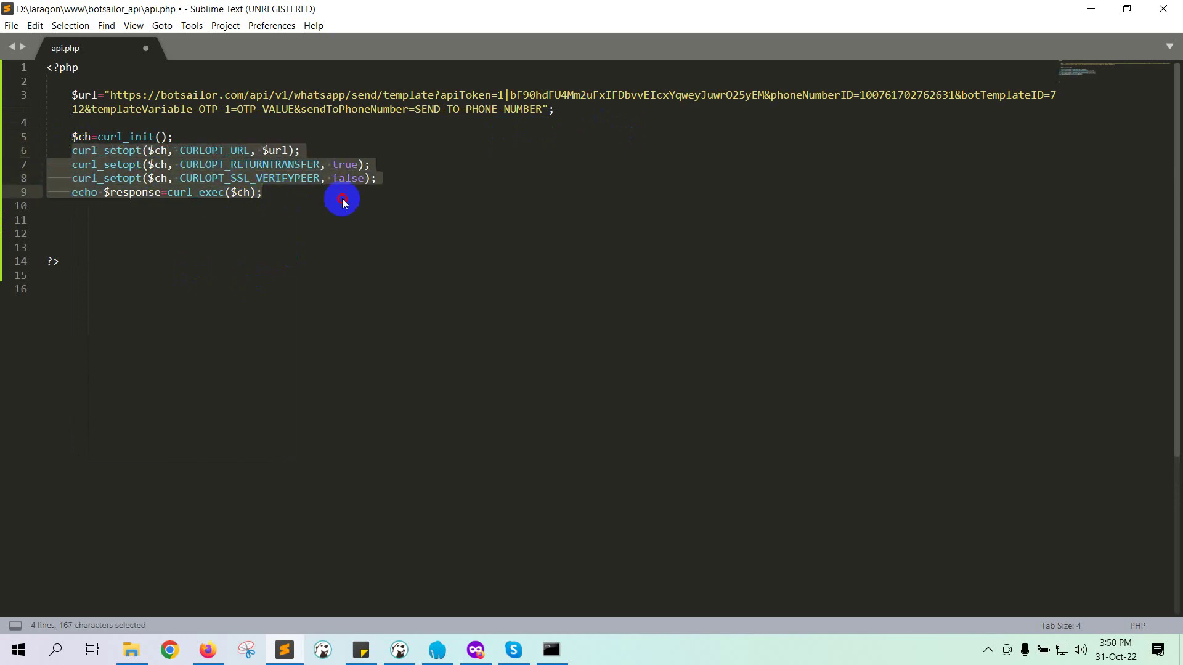
pyautogui.click(343, 203)
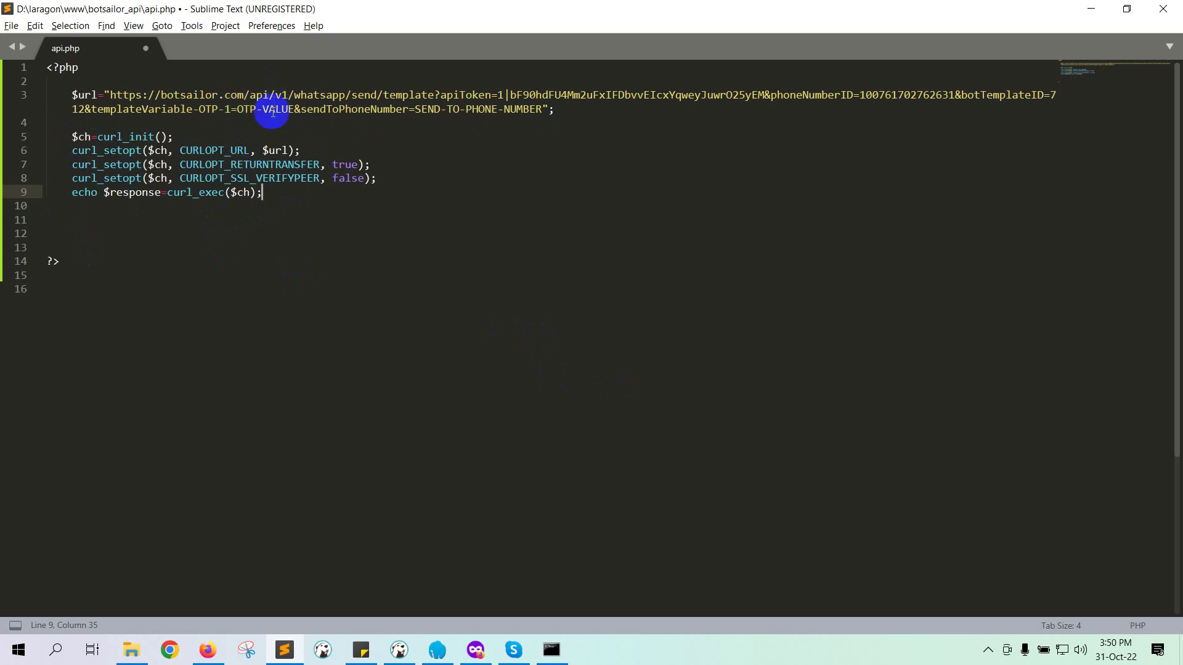
# Add blank lines above $url and review the OTP-VALUE and phone-number placeholders.
pyautogui.click(146, 77)
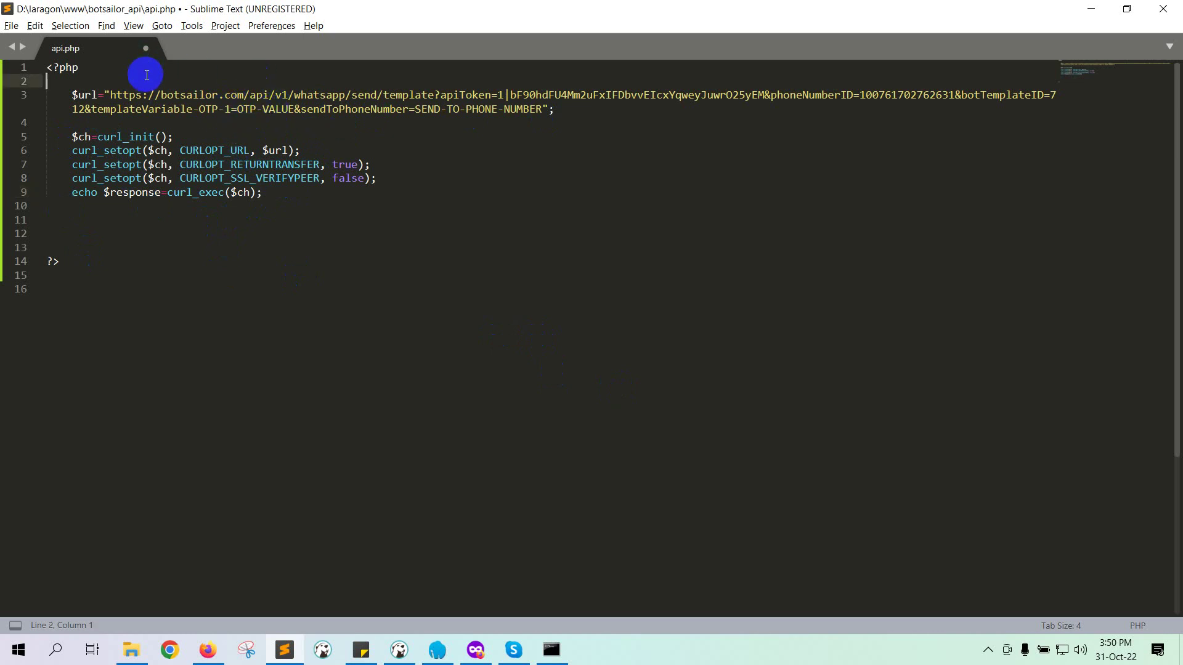
pyautogui.press('Return')
pyautogui.press('Return')
pyautogui.press('Return')
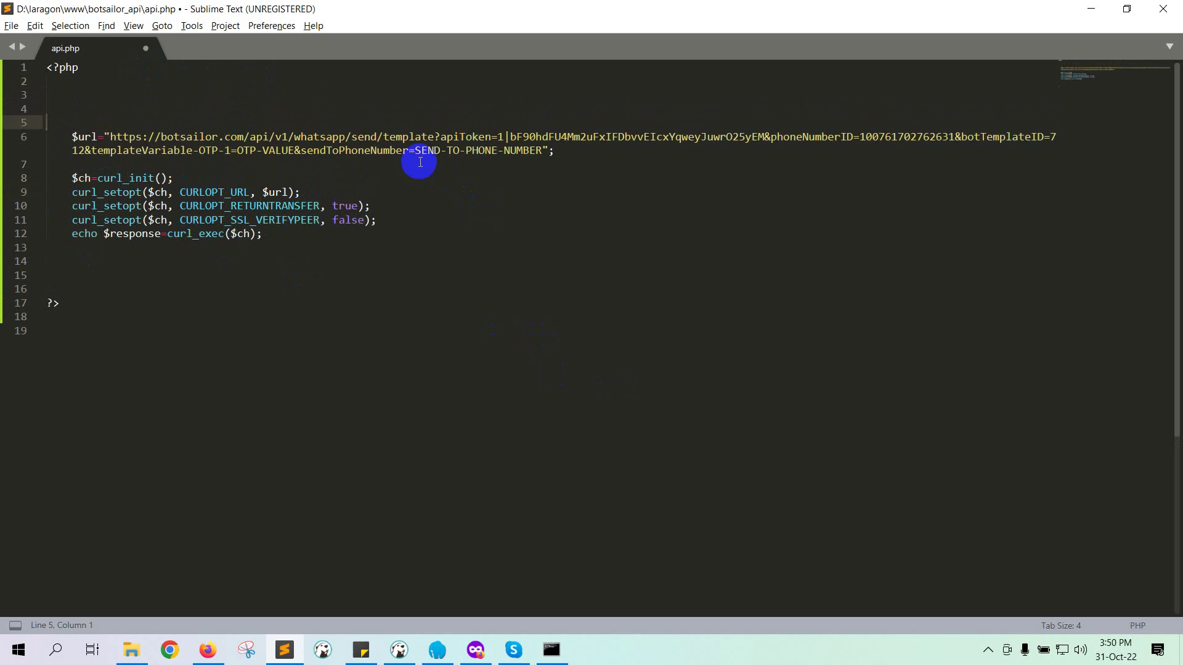
pyautogui.moveTo(441, 139)
pyautogui.mouseDown()
pyautogui.moveTo(835, 138)
pyautogui.moveTo(766, 138)
pyautogui.mouseUp()
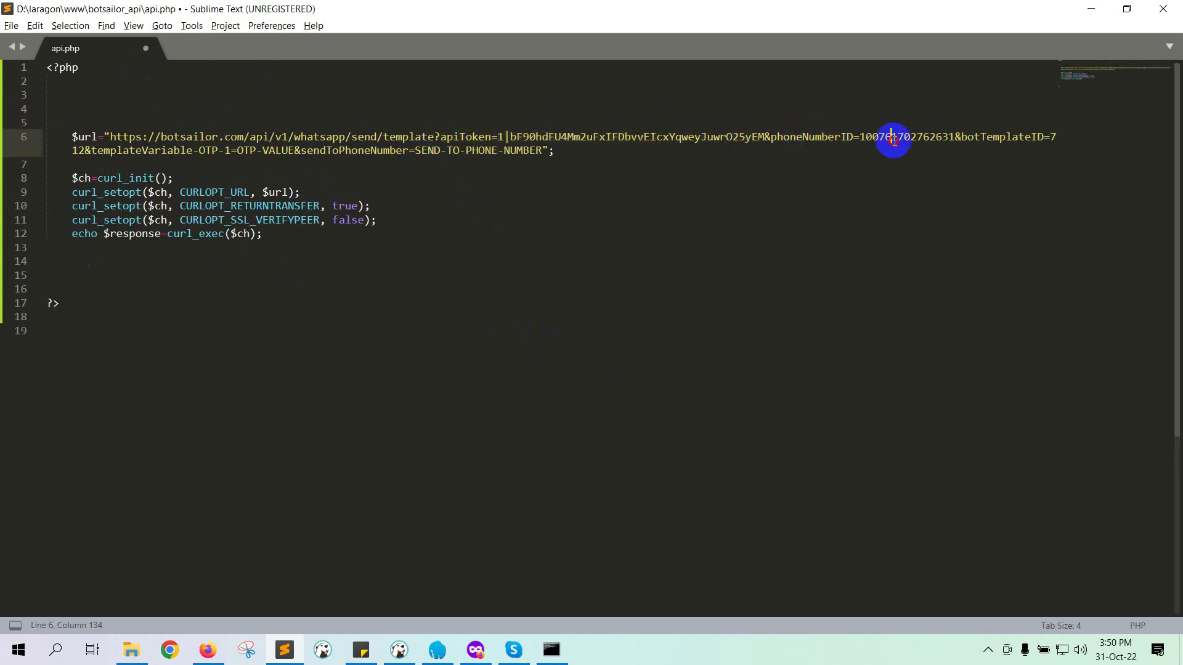
pyautogui.click(1004, 137)
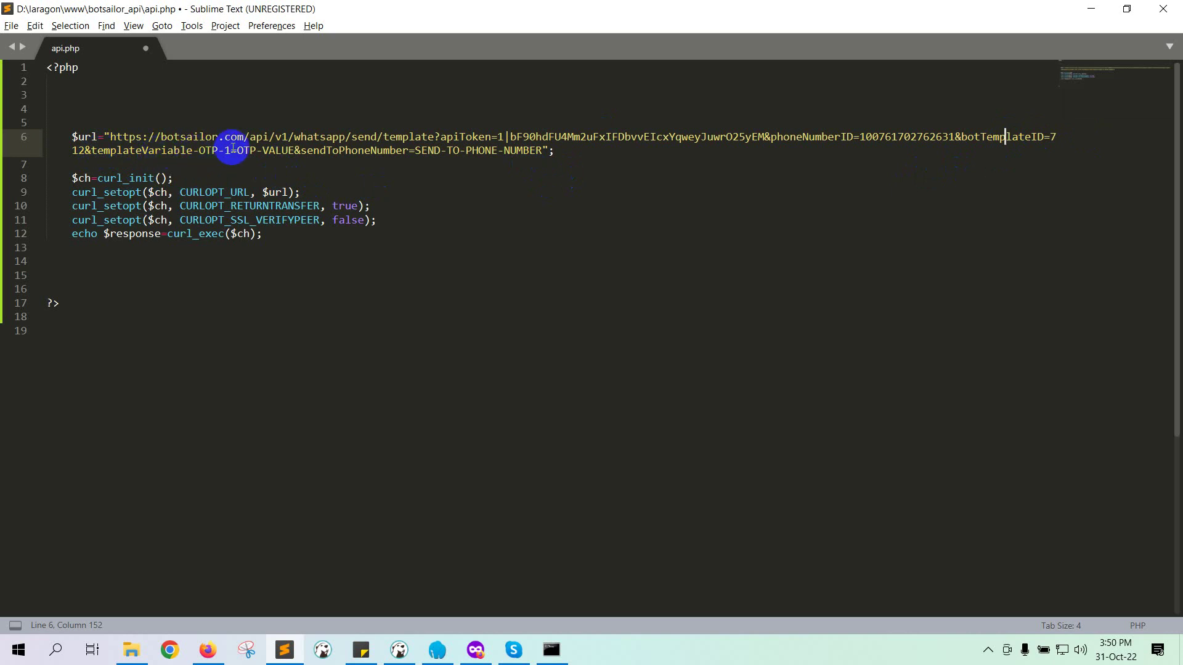
pyautogui.doubleClick(264, 151)
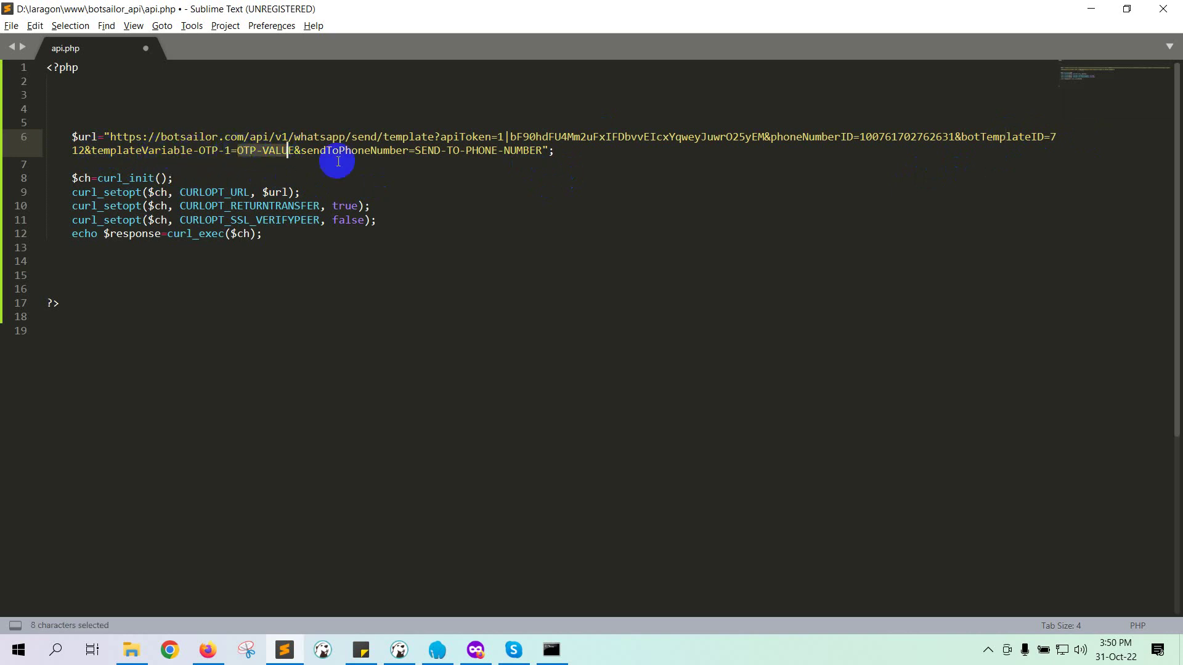
pyautogui.click(352, 151)
pyautogui.doubleClick(352, 151)
pyautogui.moveTo(415, 151); pyautogui.dragTo(536, 151)
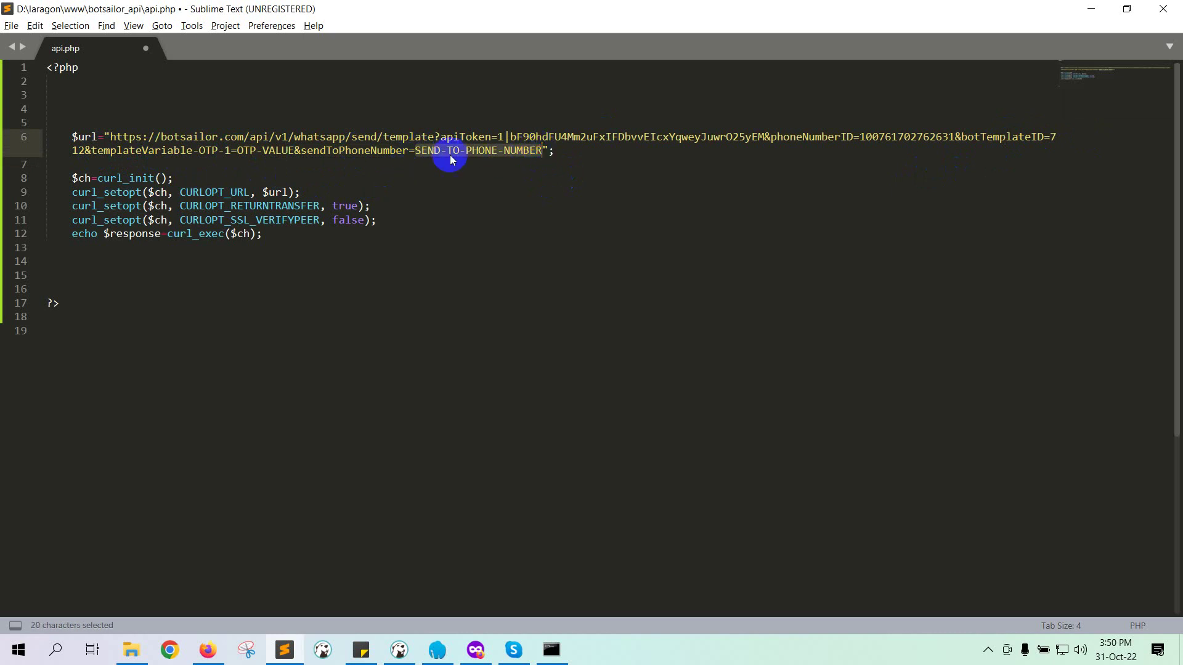
# Add $otp = random_int(10000, 99999); above the URL line and save.
pyautogui.click(274, 92)
pyautogui.press('Return')
pyautogui.press('Return')
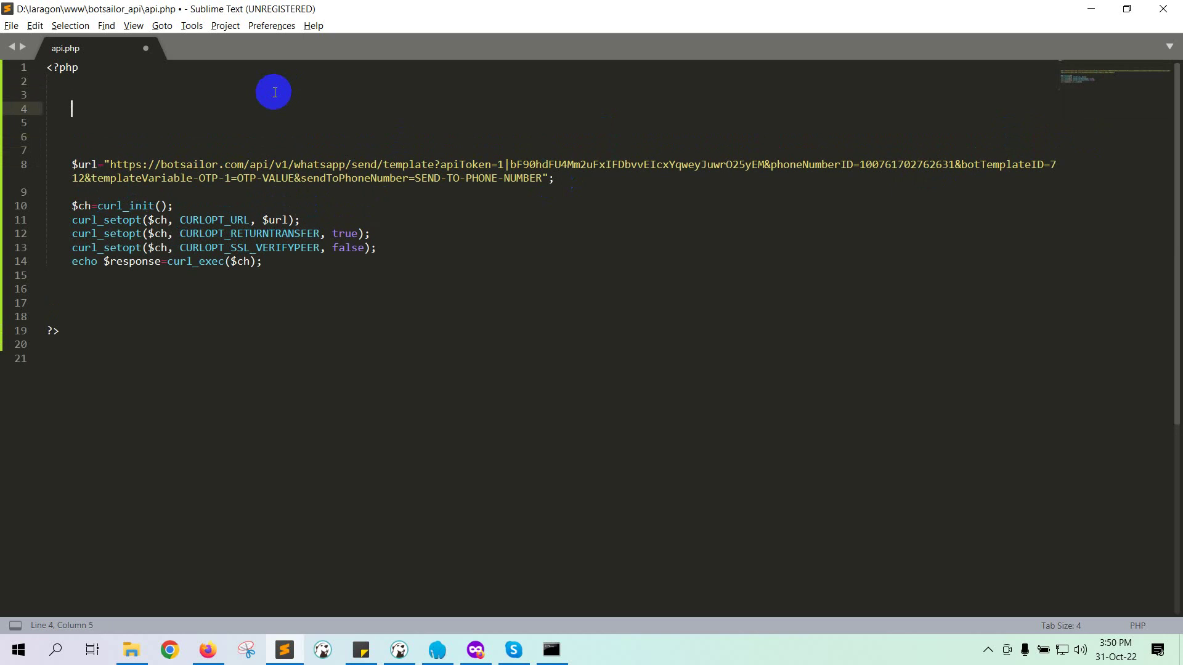
pyautogui.write('$ot[')
pyautogui.write('p= ')
pyautogui.write('rand')
pyautogui.write('in')
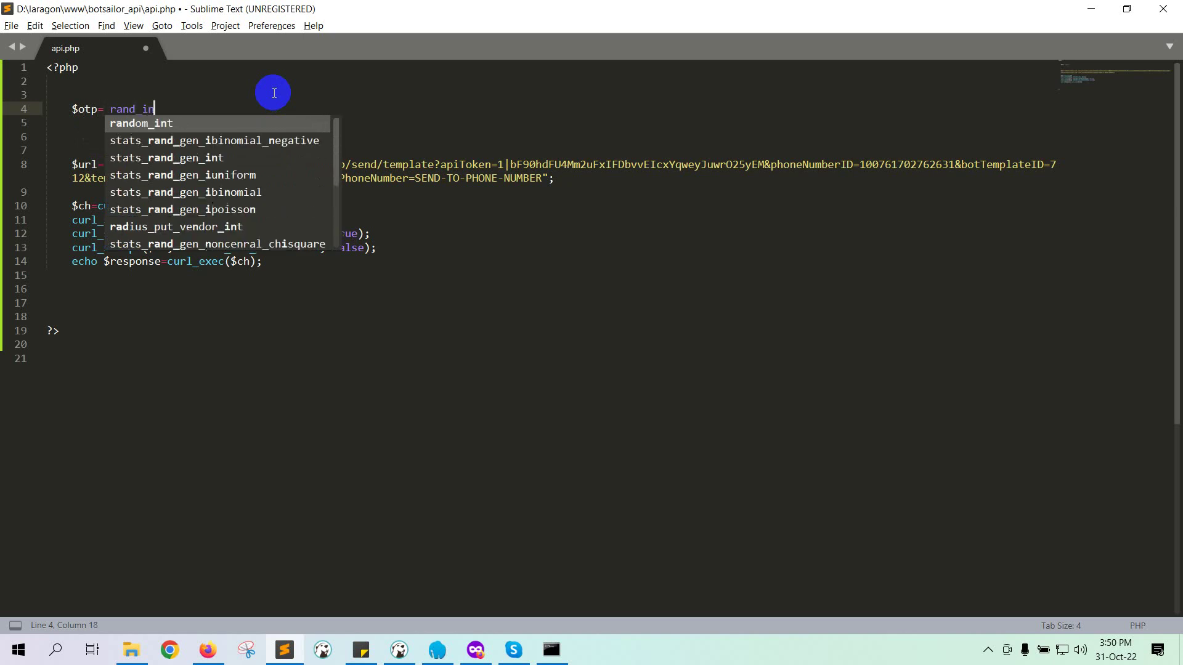
pyautogui.press('Tab')
pyautogui.write('1')
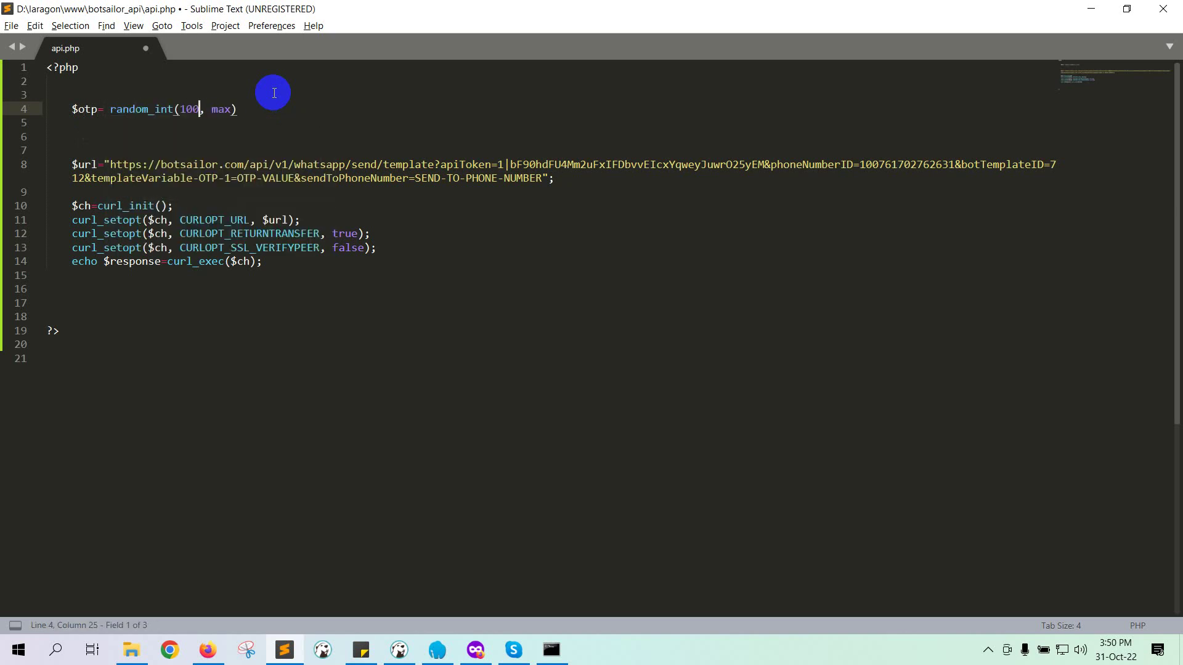
pyautogui.write('00')
pyautogui.doubleClick(234, 109)
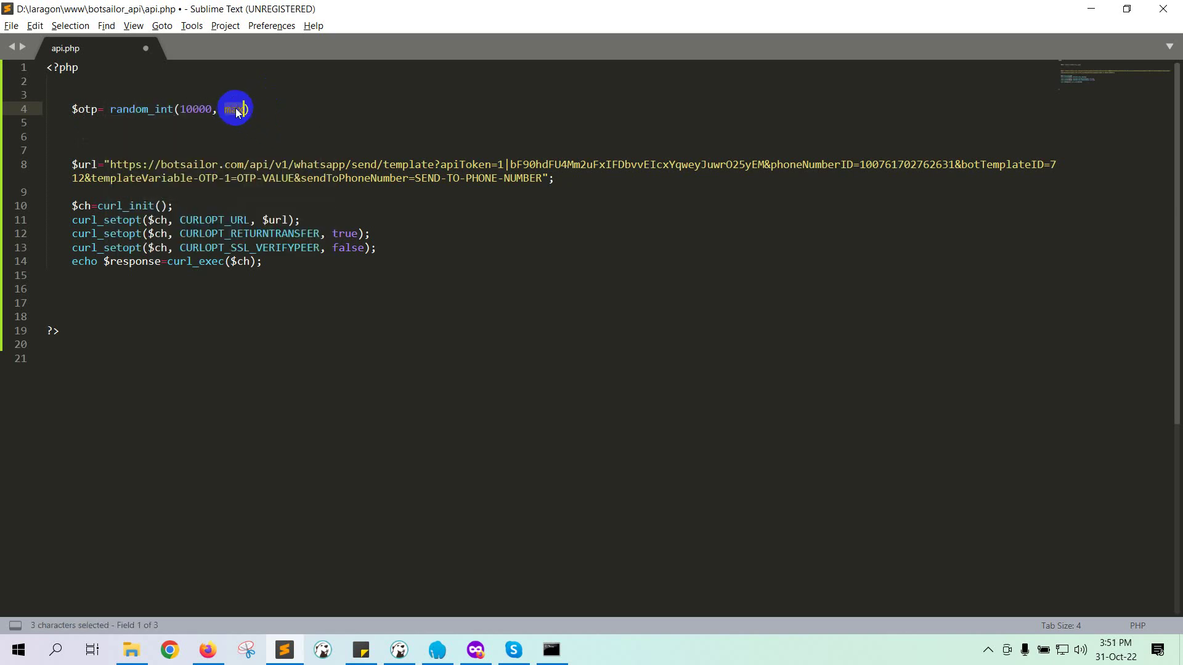
pyautogui.write('99999')
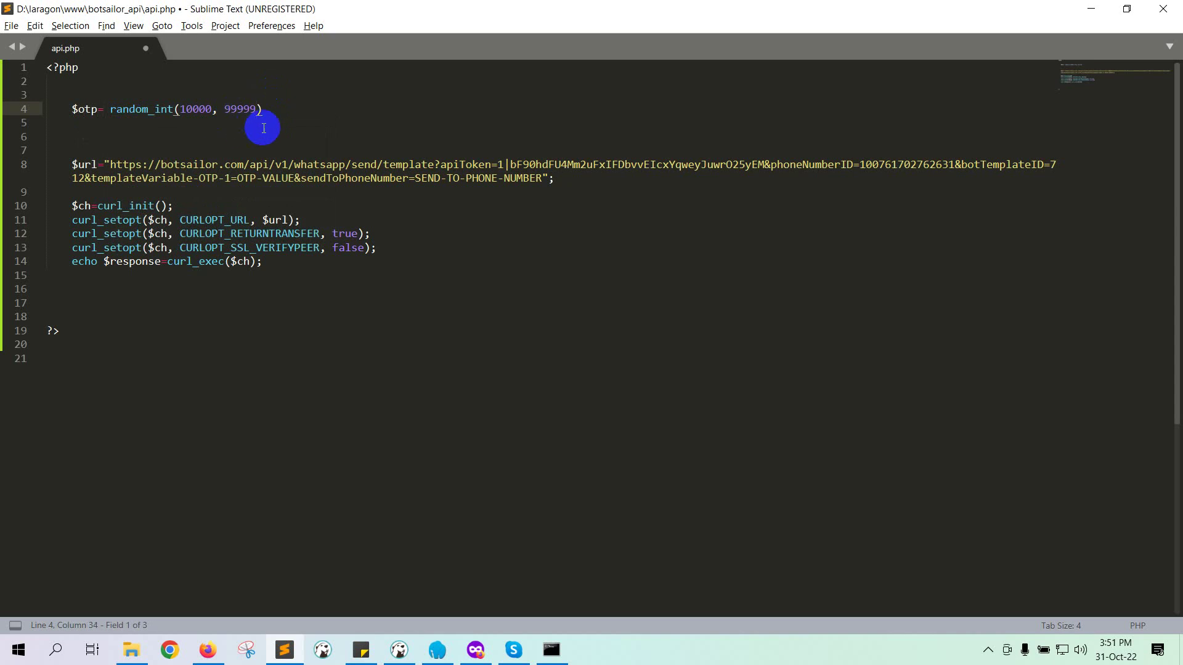
pyautogui.click(288, 113)
pyautogui.write(';')
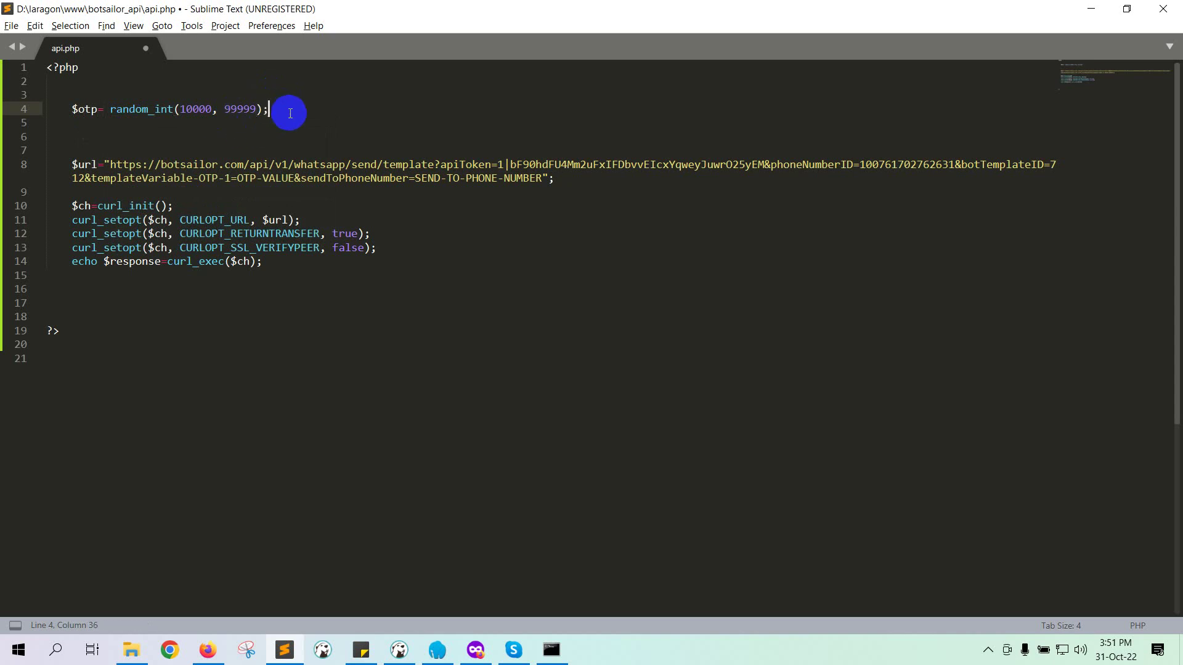
pyautogui.hotkey('ctrl', 's')
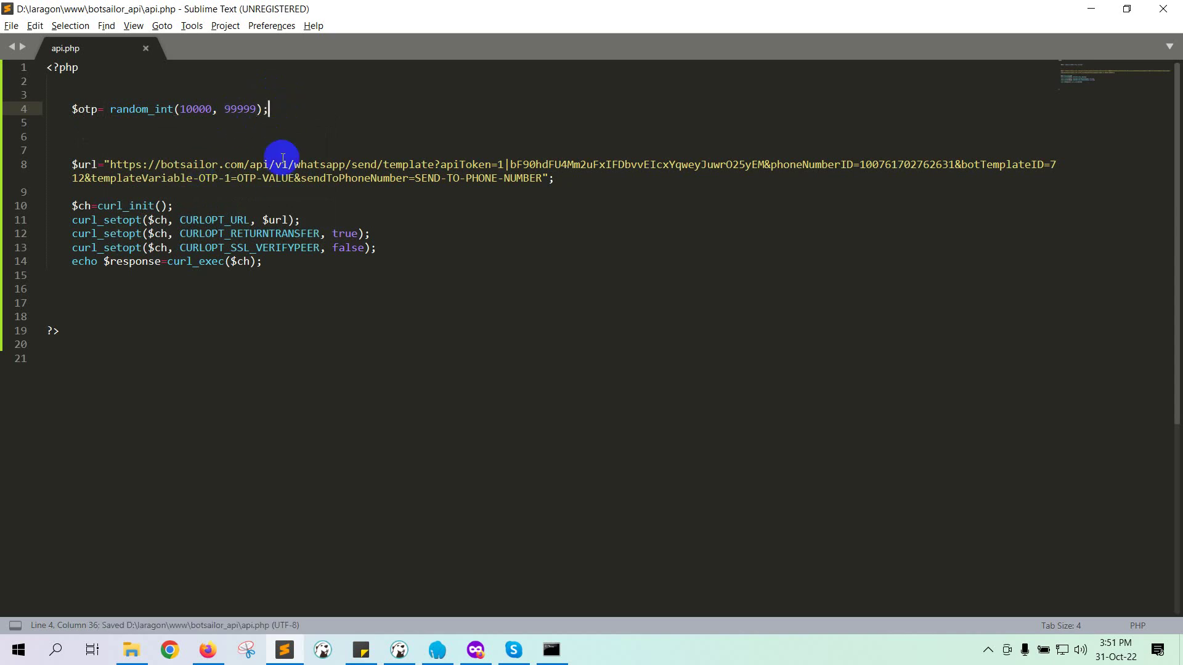
pyautogui.press('Return')
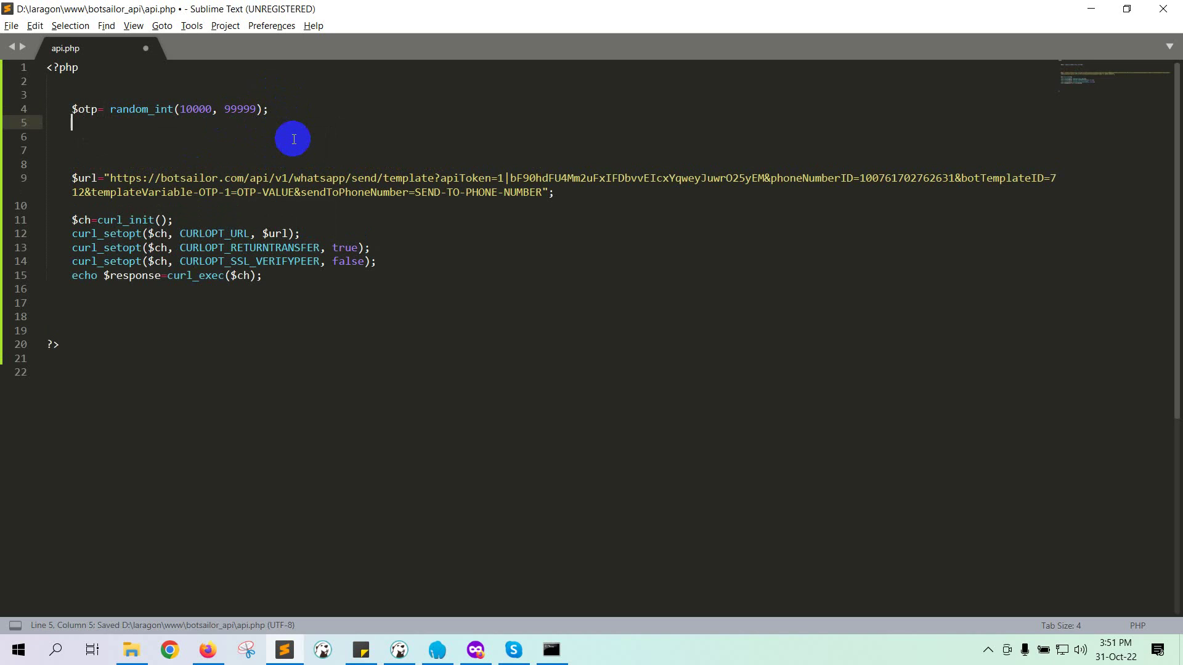
pyautogui.write('$send')
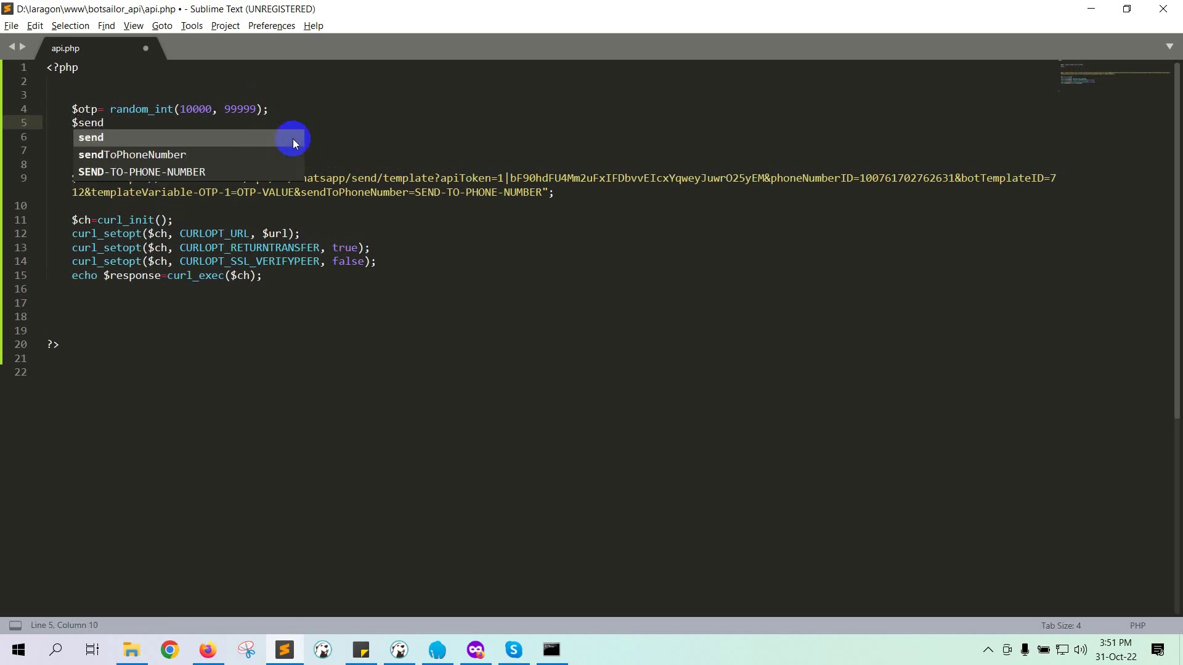
pyautogui.write('_number=')
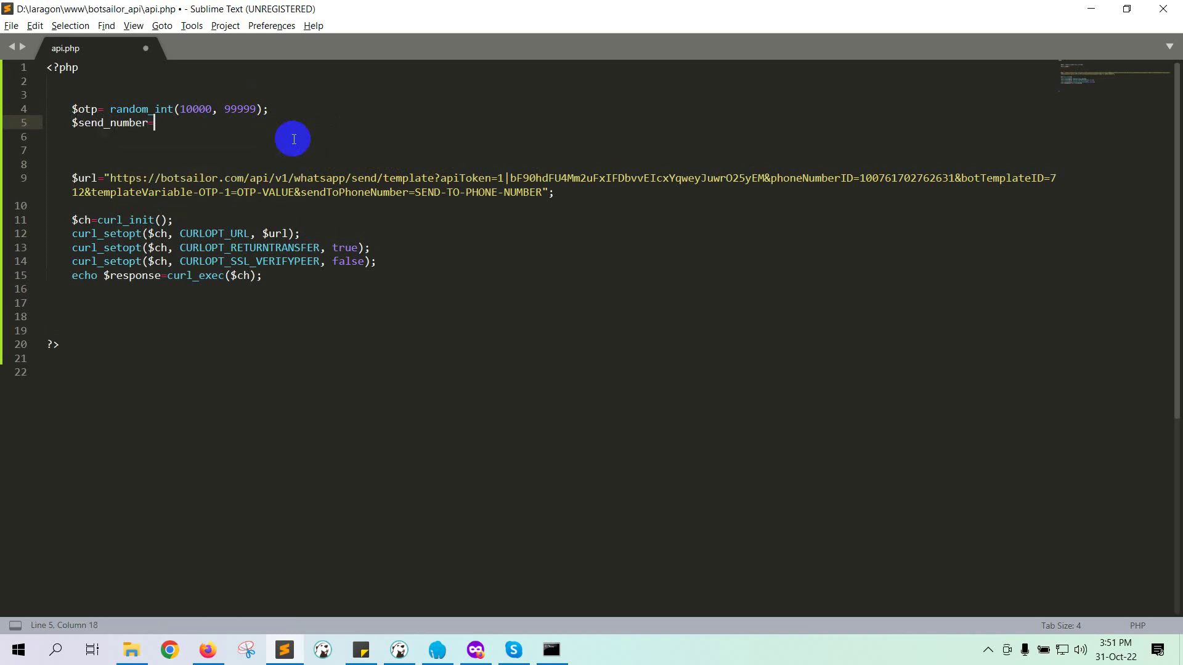
pyautogui.write('"')
# Replace the URL's OTP-VALUE and SEND-TO-PHONE-NUMBER placeholders with {$otp} and {$send_number}.
pyautogui.hotkey('ctrl', 's')
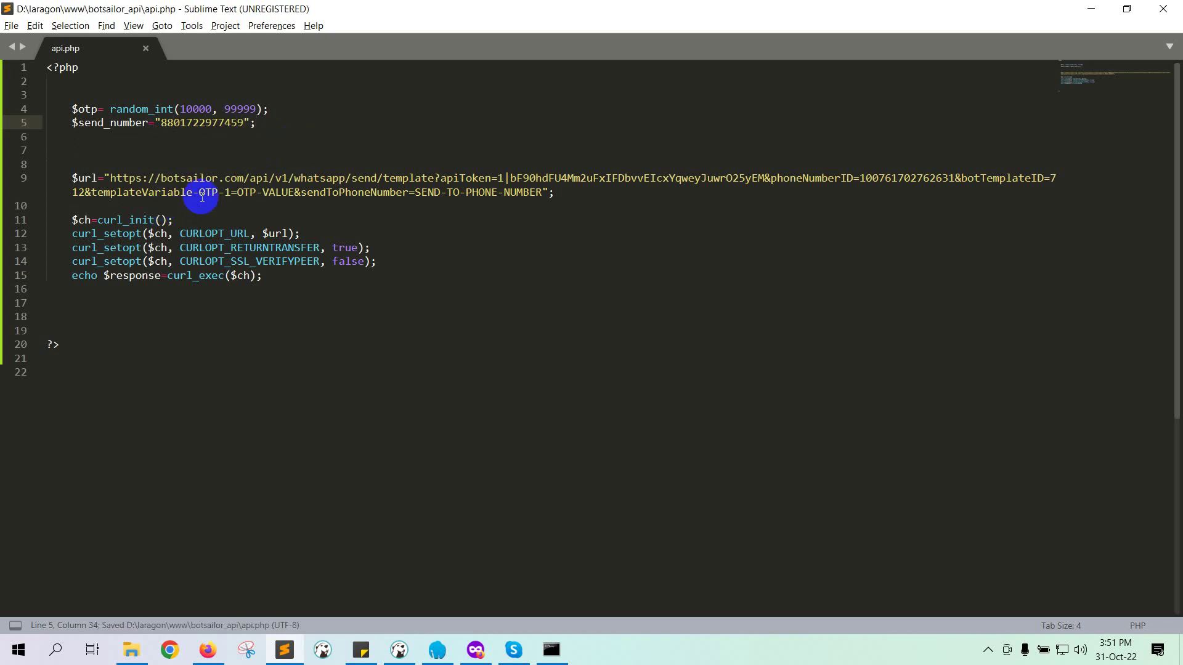
pyautogui.moveTo(238, 193); pyautogui.dragTo(297, 193)
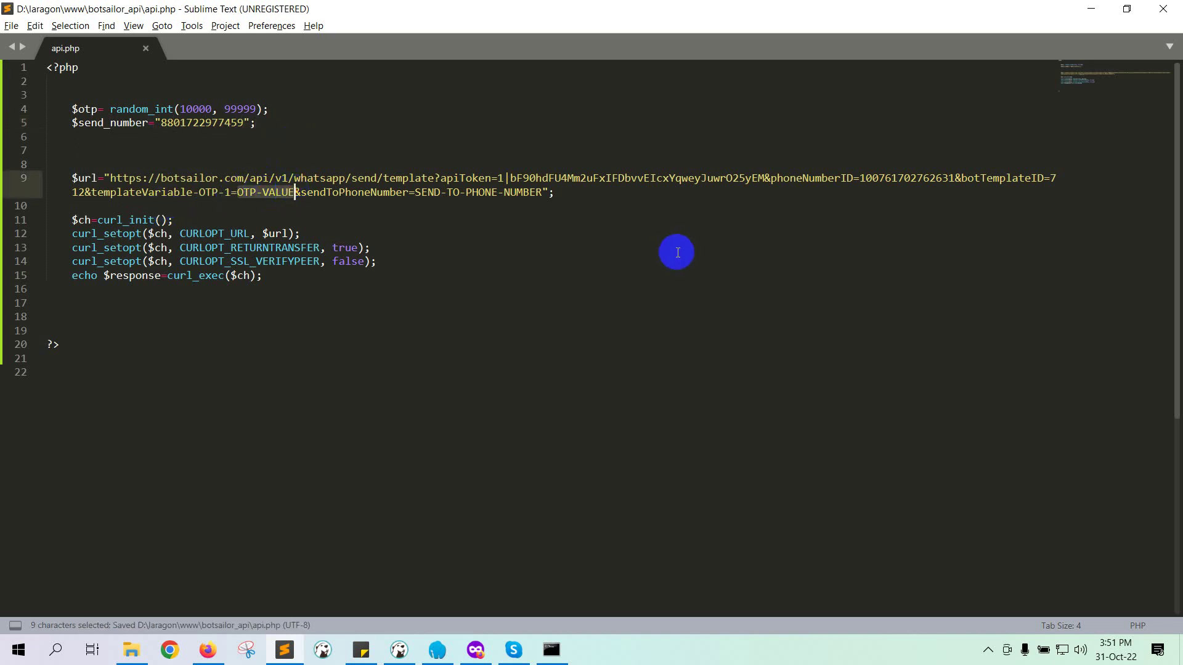
pyautogui.write('{')
pyautogui.press('BackSpace')
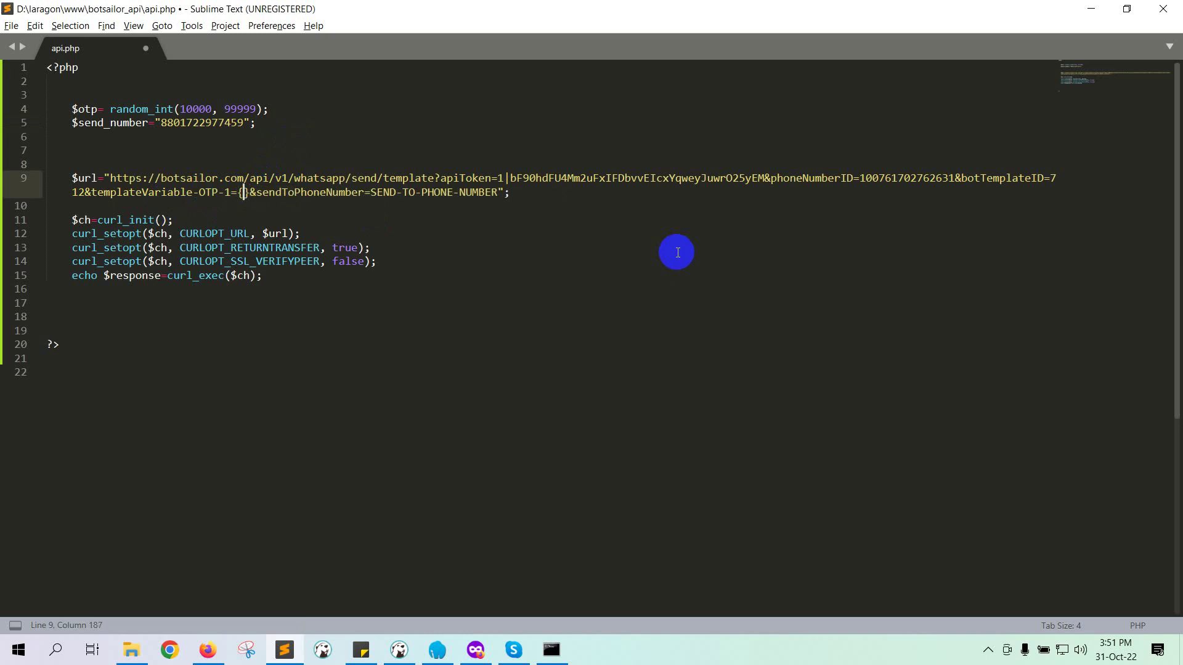
pyautogui.write('$otp')
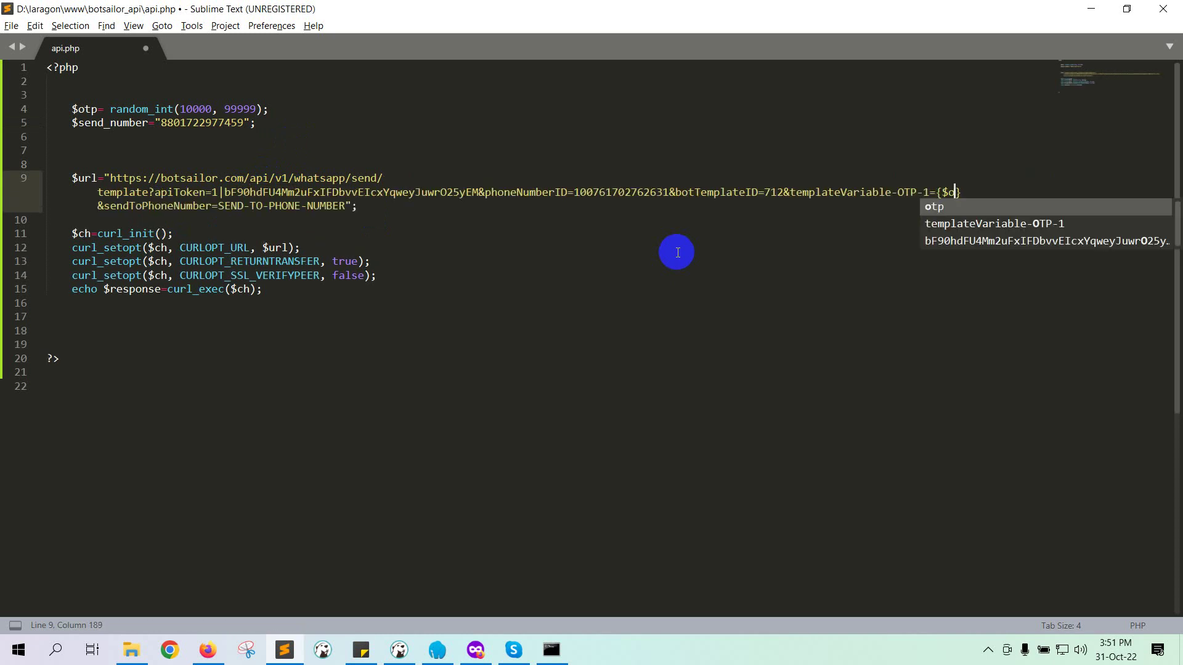
pyautogui.moveTo(218, 205); pyautogui.dragTo(353, 206)
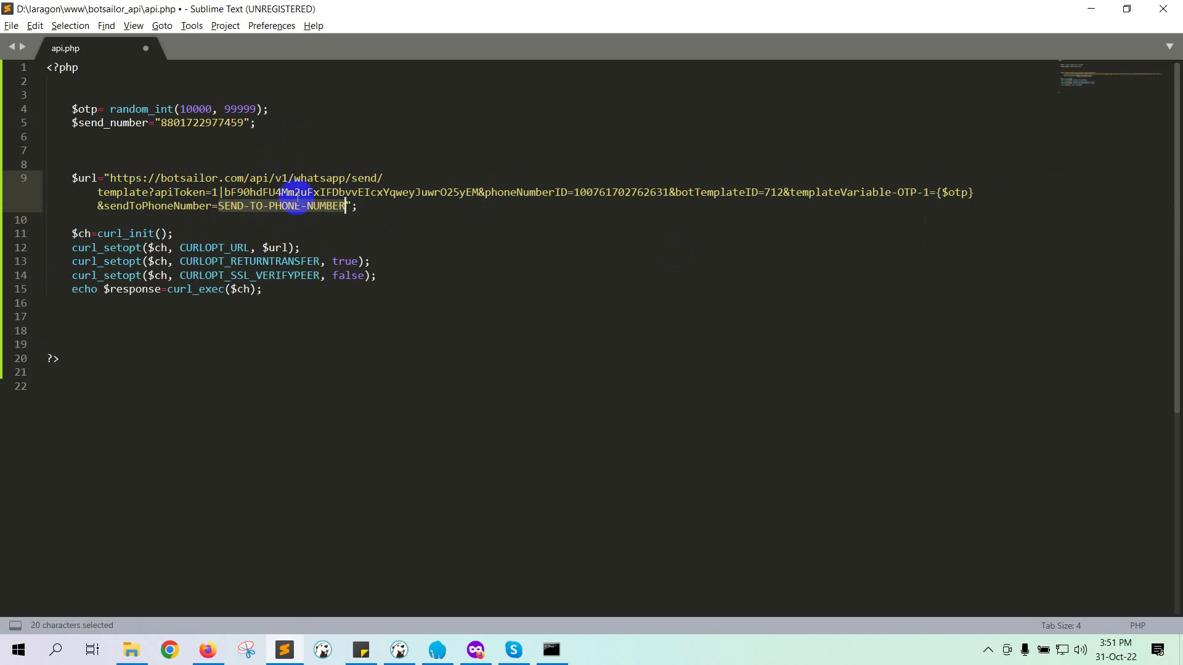
pyautogui.write('{')
pyautogui.press('BackSpace')
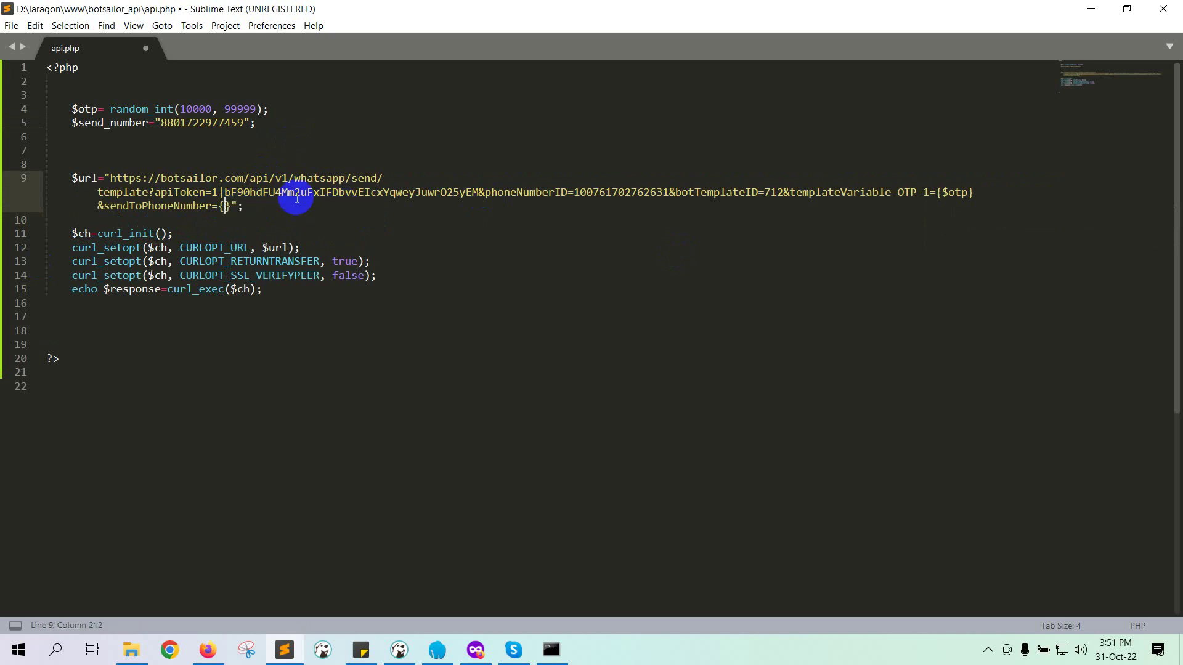
pyautogui.write('$send')
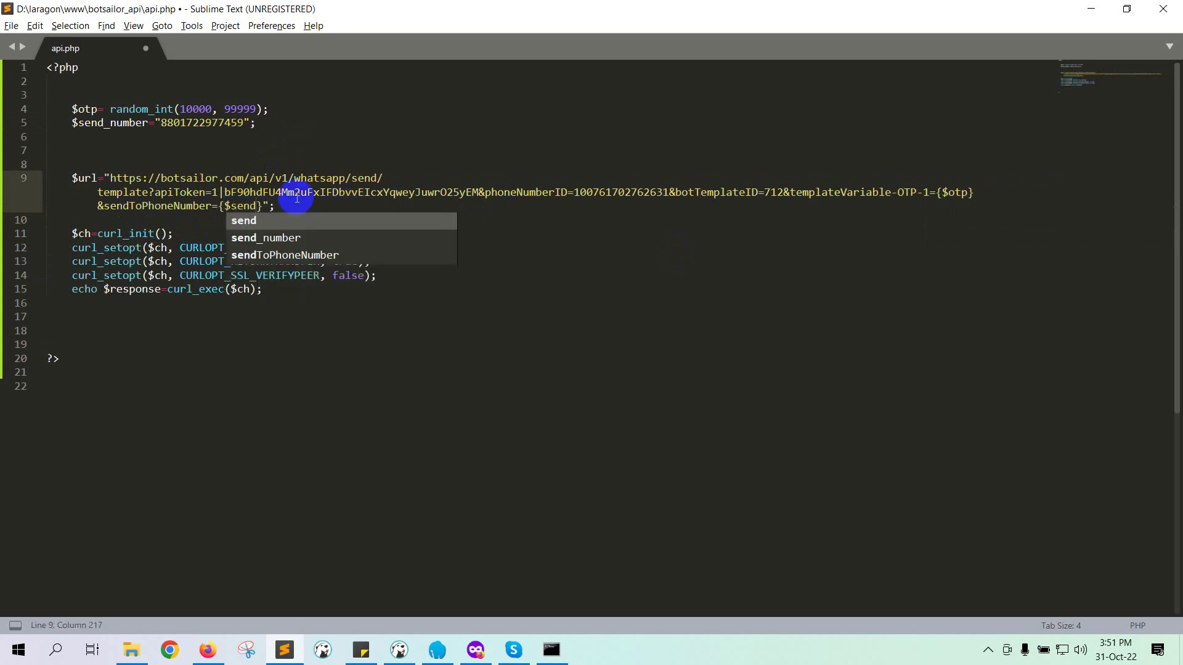
pyautogui.press('Down')
pyautogui.press('Return')
pyautogui.hotkey('ctrl', 's')
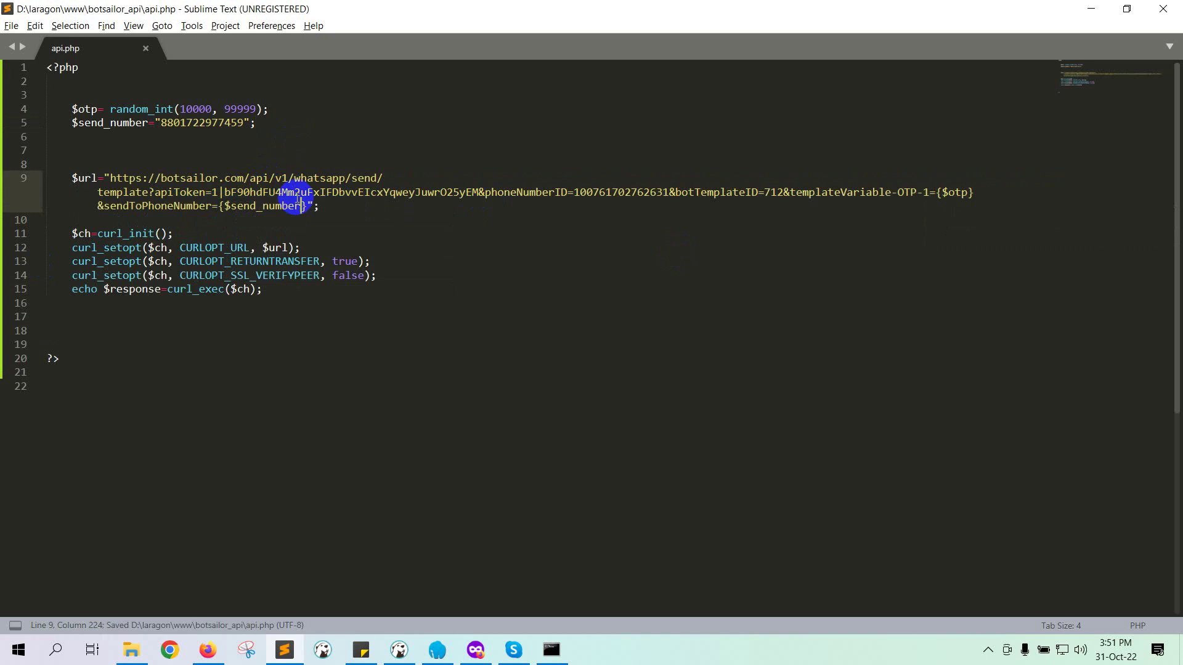
# Add a blank line after the echo statement, remove an extra one above $url, and save.
pyautogui.press('Right')
pyautogui.press('Down')
pyautogui.press('Down')
pyautogui.press('Down')
pyautogui.press('Down')
pyautogui.press('Down')
pyautogui.press('Down')
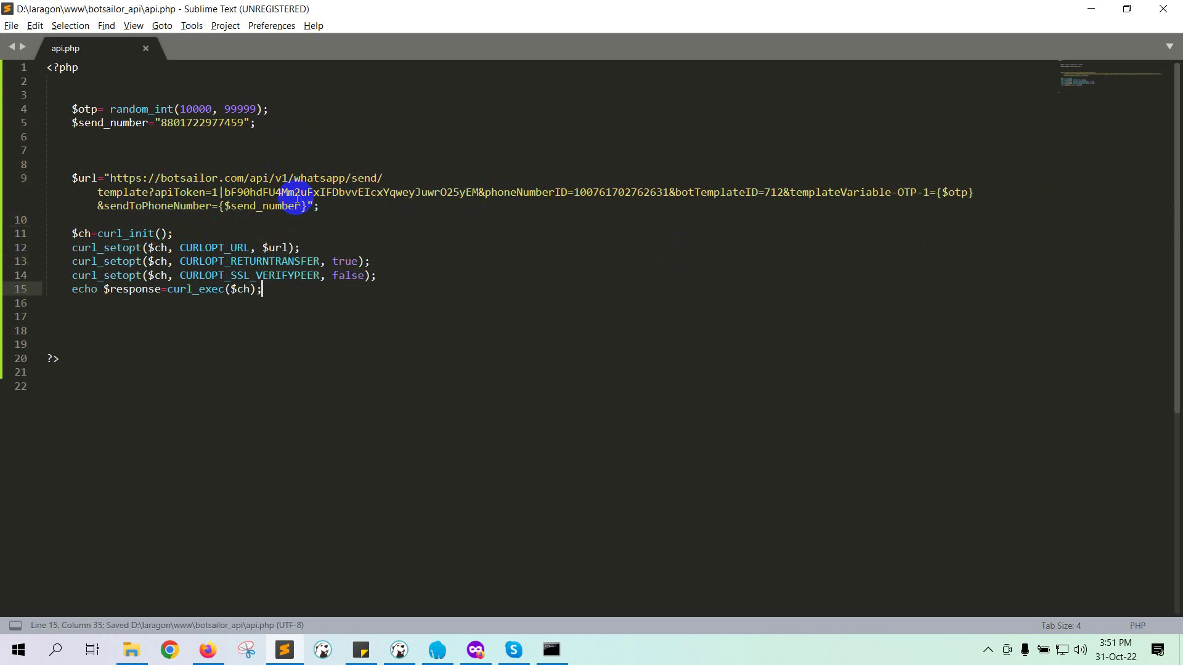
pyautogui.press('Down')
pyautogui.press('Return')
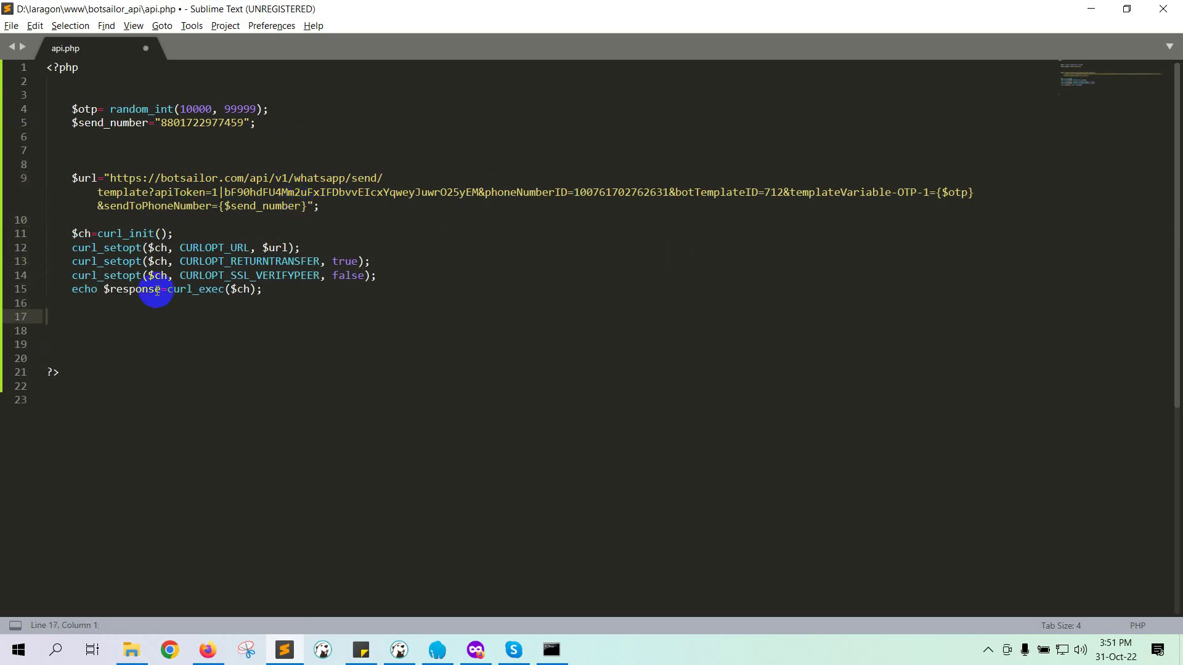
pyautogui.click(156, 290)
pyautogui.hotkey('ctrl', 's')
pyautogui.click(115, 153)
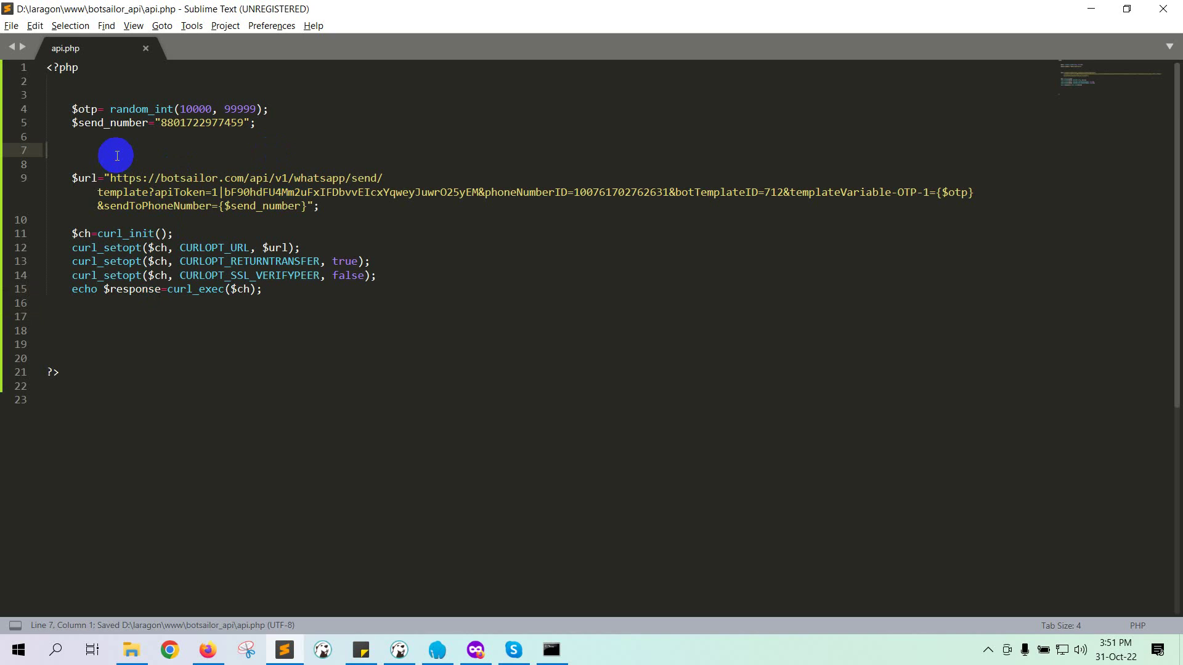
pyautogui.press('BackSpace')
pyautogui.hotkey('ctrl', 's')
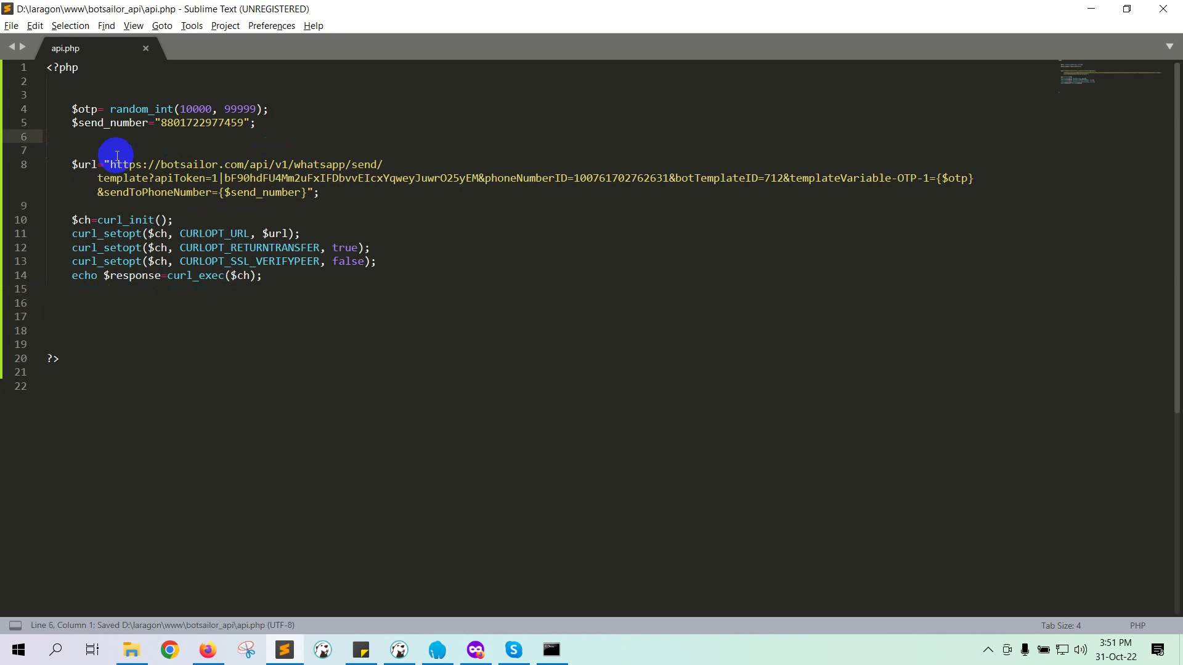
# Load localhost/botsailor_api/api.php in a new Firefox tab and check the success message.
pyautogui.click(207, 649)
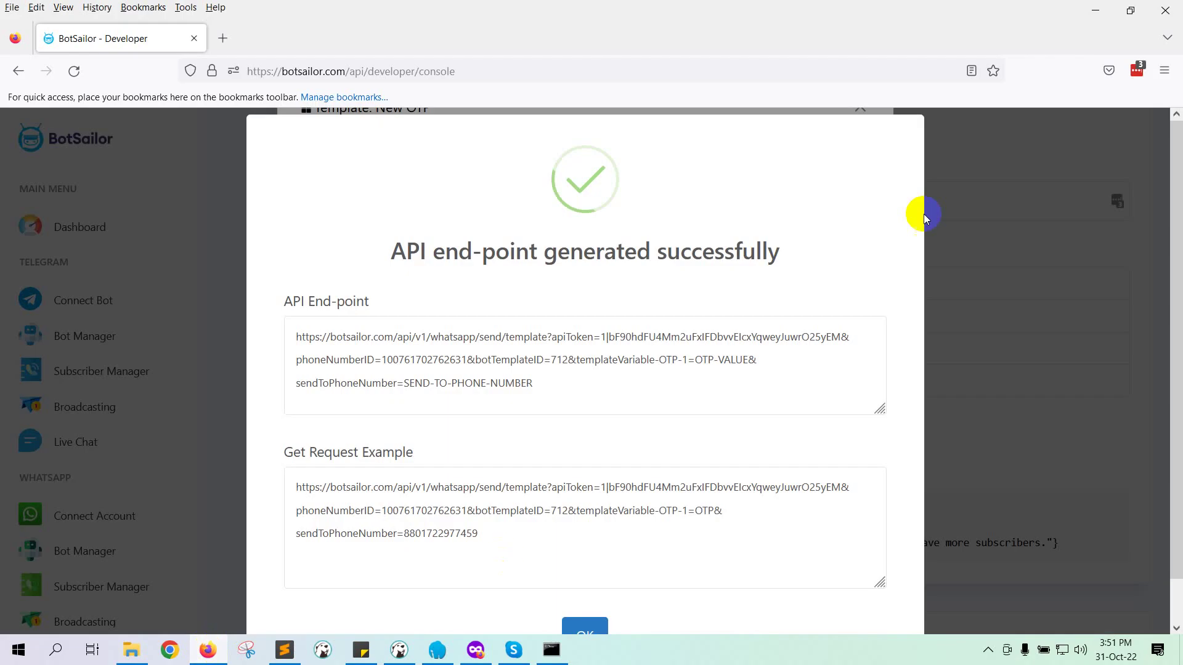
pyautogui.click(222, 38)
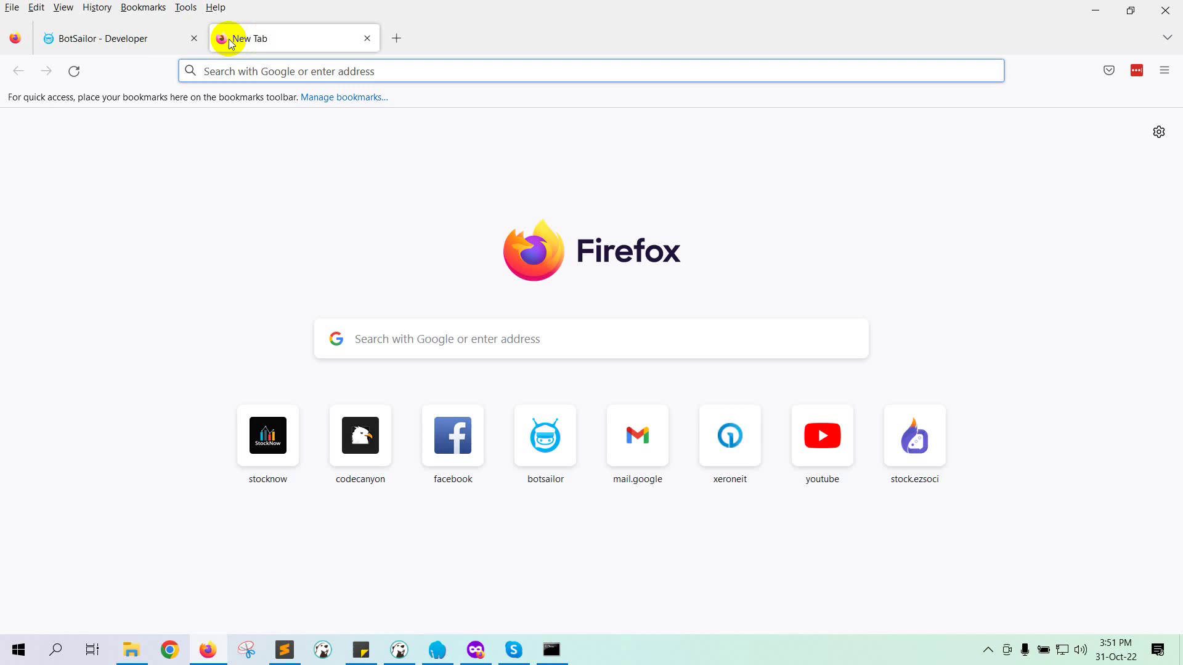
pyautogui.write('localhost/')
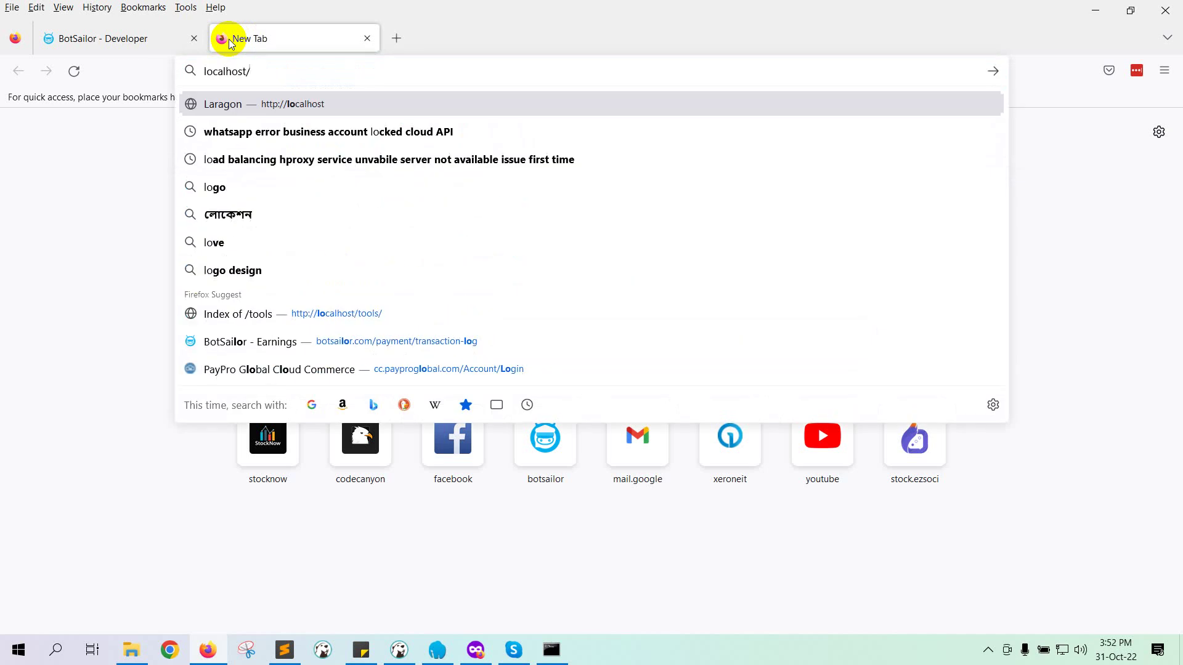
pyautogui.write('botsailor_api/a')
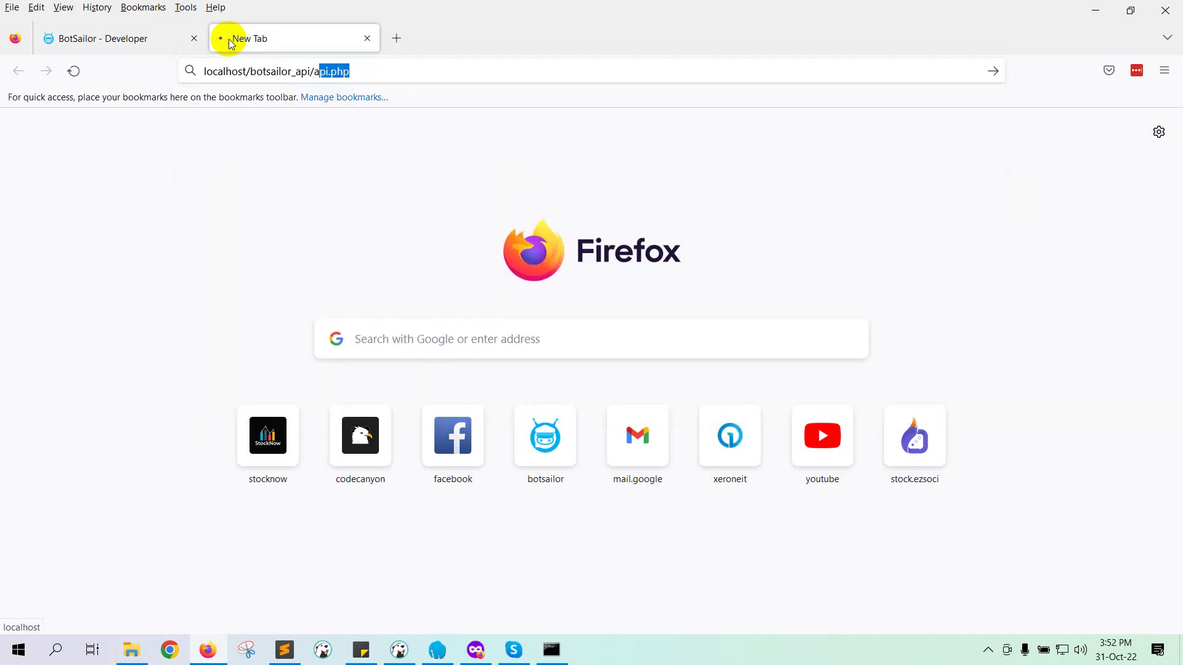
pyautogui.press('Return')
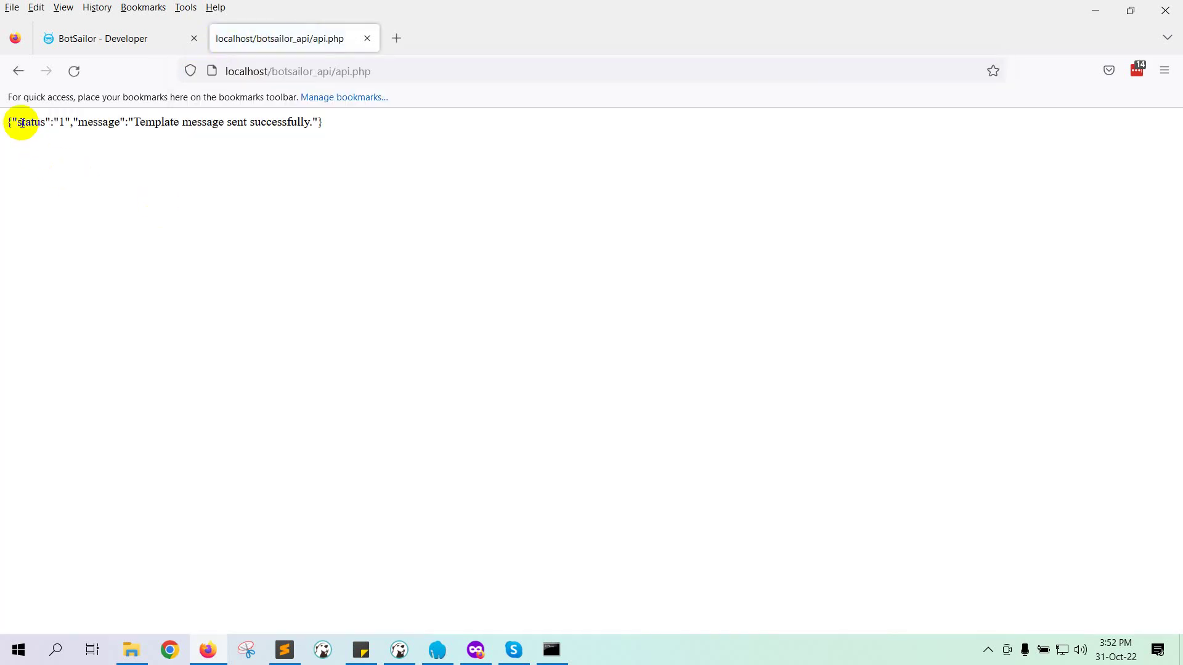
pyautogui.moveTo(72, 123); pyautogui.dragTo(323, 124)
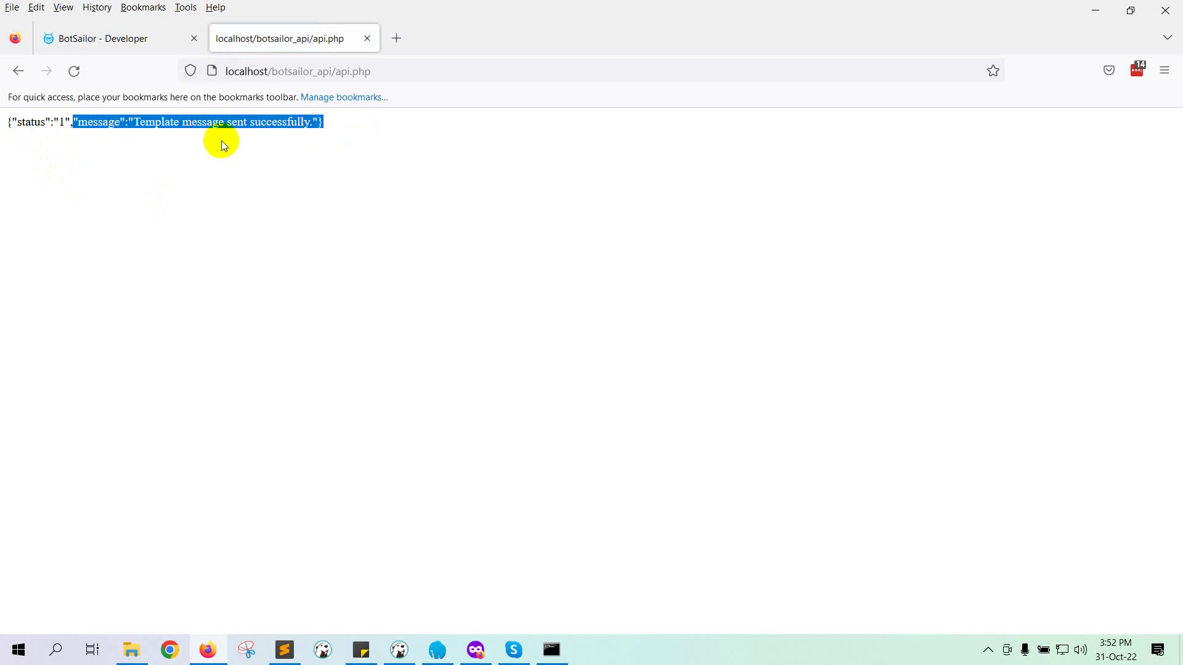
pyautogui.click(371, 133)
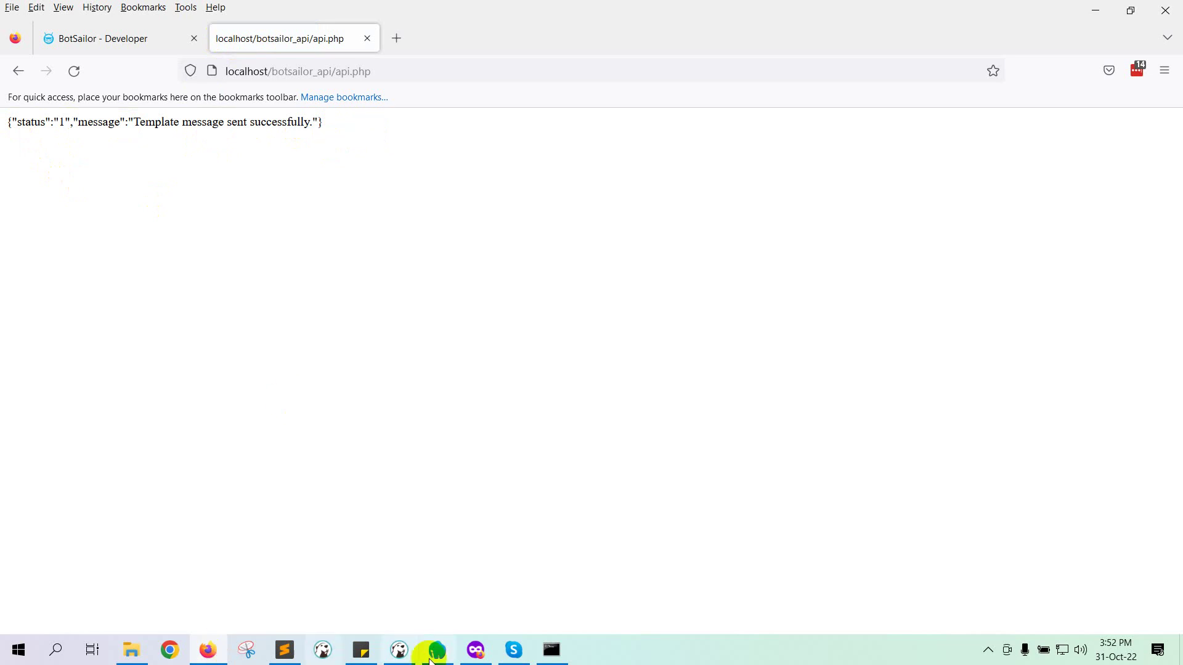
# Bring the Sublime Text editor with api.php back to the front from the taskbar.
pyautogui.click(989, 650)
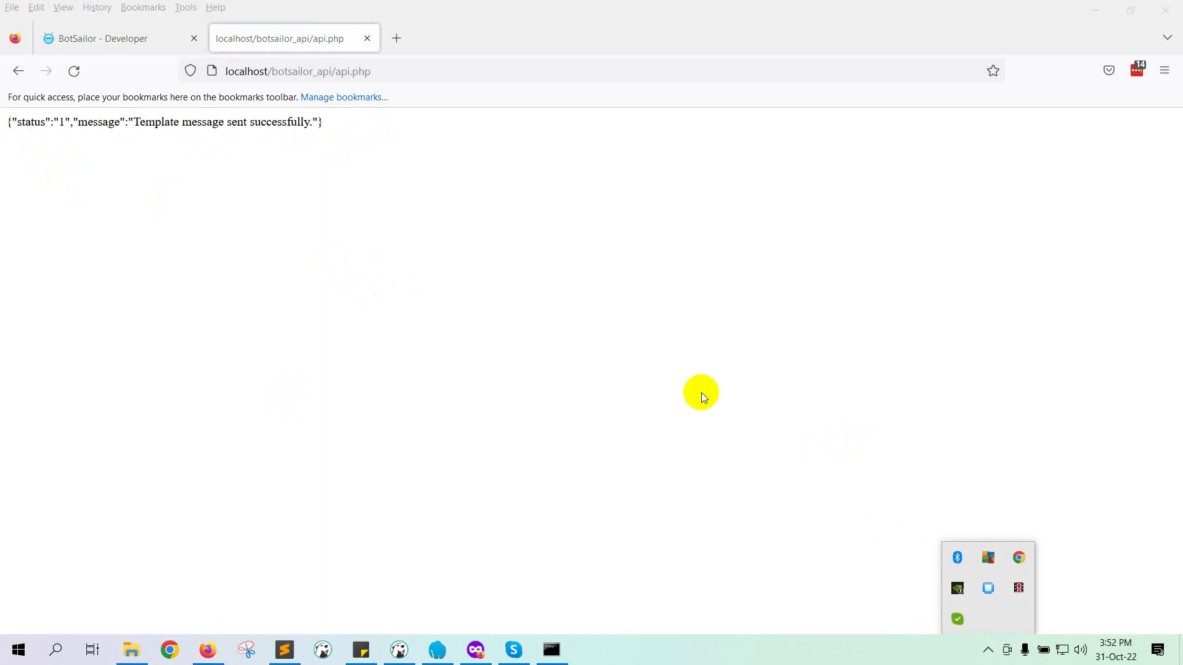
pyautogui.click(284, 650)
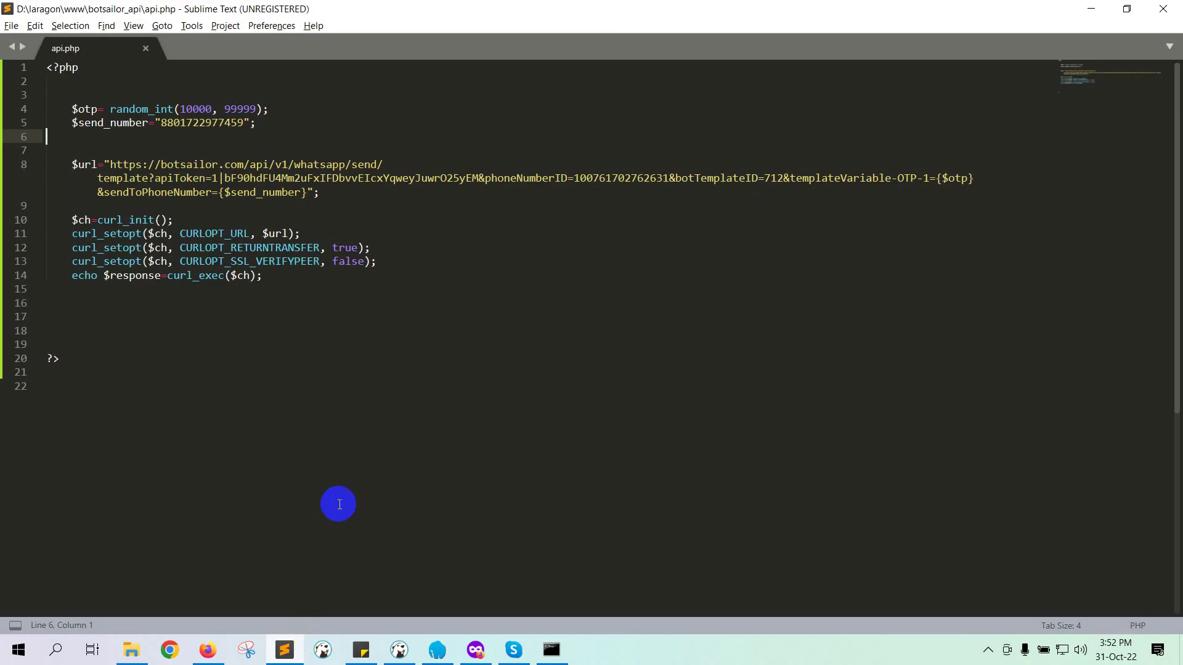